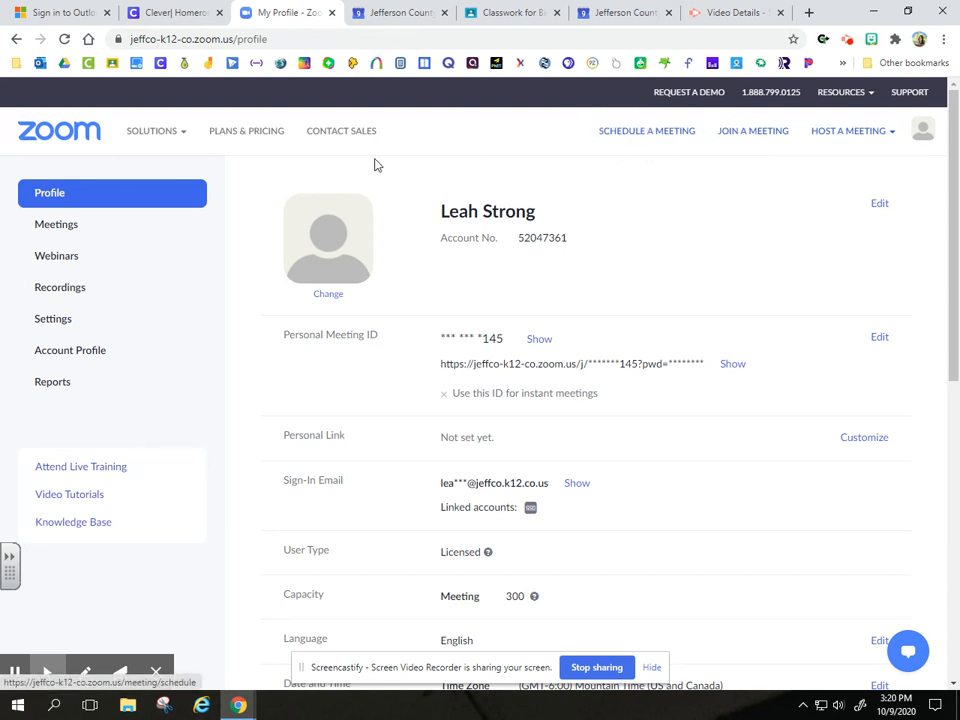
Start scheduling a new meeting from the upcoming meetings list and set its topic to Example
{"action": "left_click", "coordinate": [78, 226]}
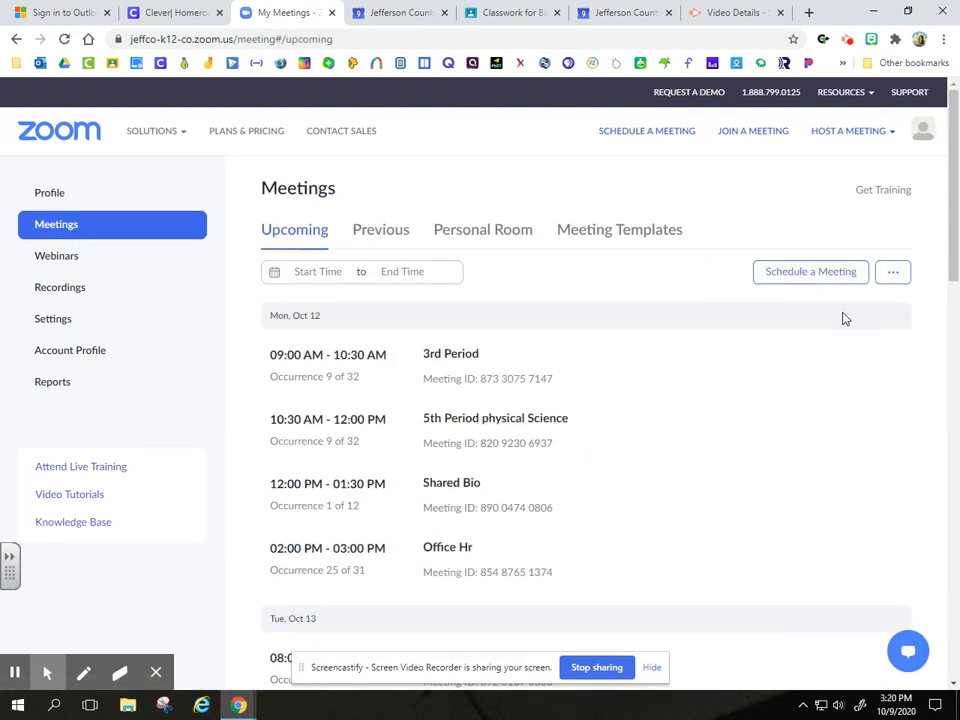
{"action": "mouse_move", "coordinate": [482, 381]}
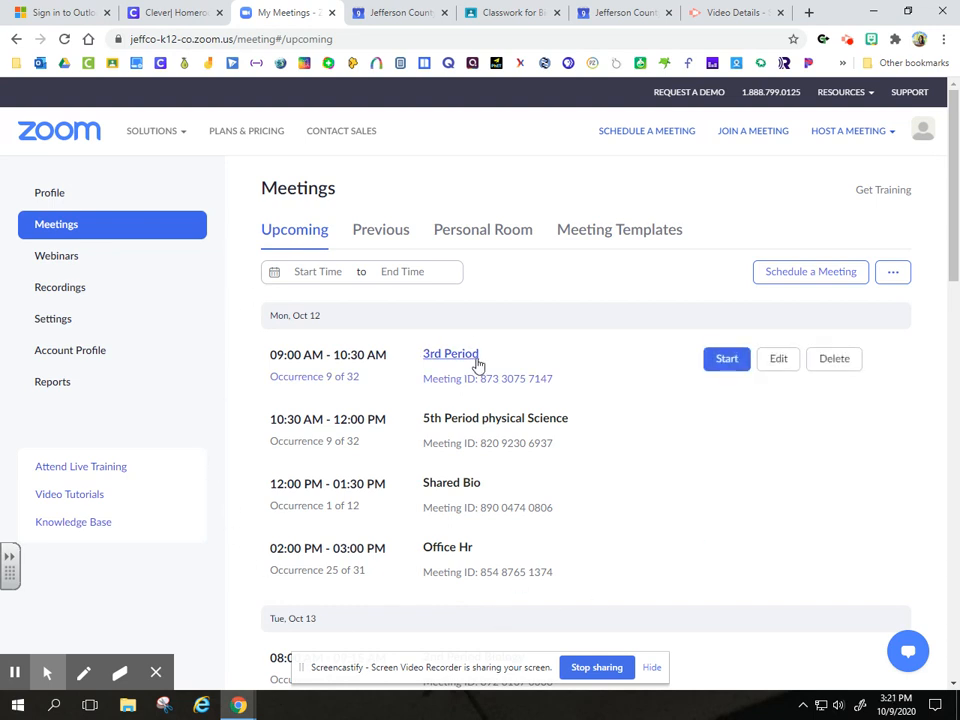
{"action": "scroll", "coordinate": [465, 427], "scroll_direction": "down", "scroll_amount": 3}
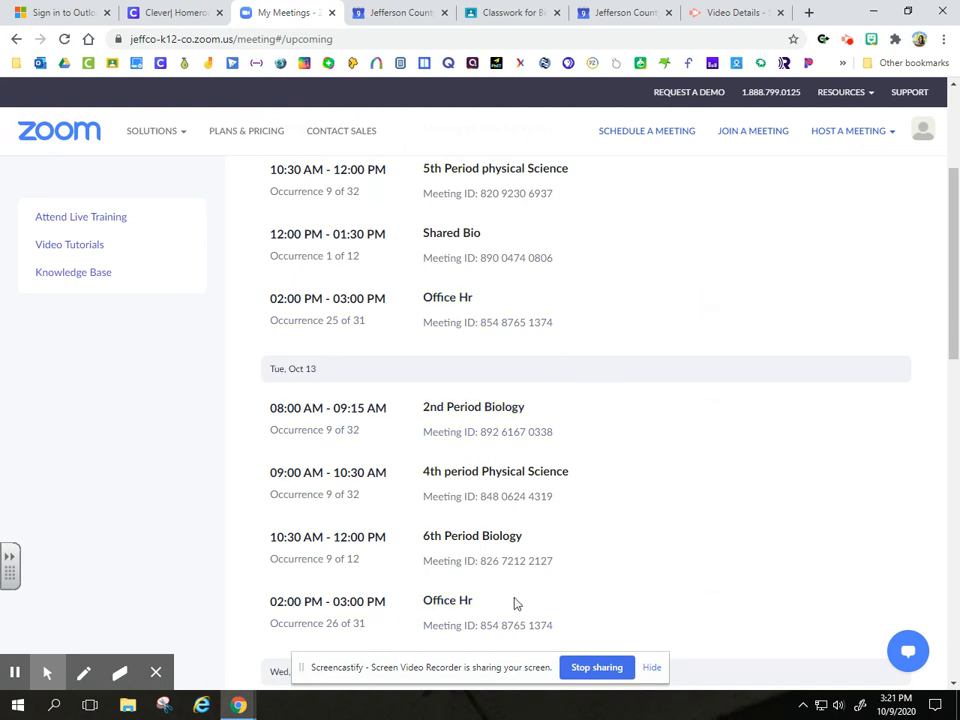
{"action": "scroll", "coordinate": [506, 508], "scroll_direction": "up", "scroll_amount": 3}
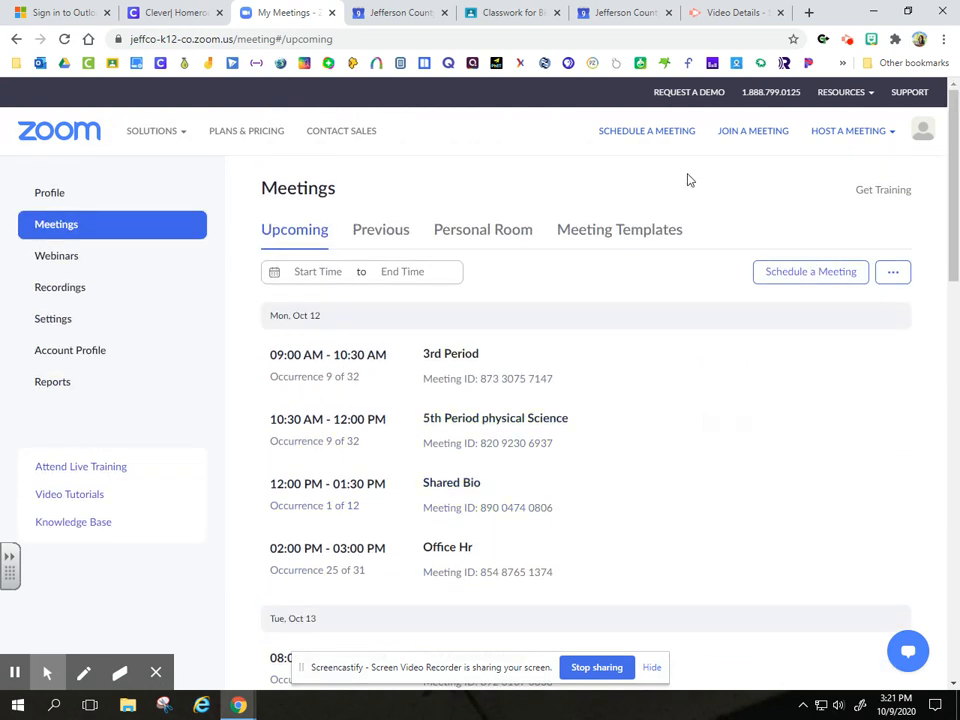
{"action": "left_click", "coordinate": [816, 276]}
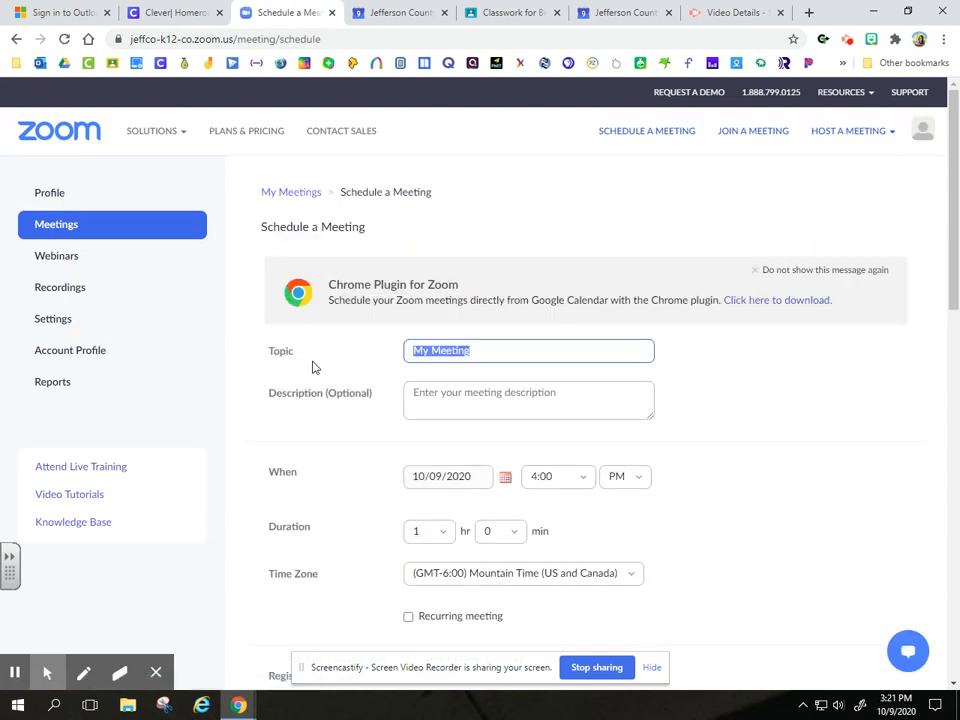
{"action": "left_click", "coordinate": [486, 352]}
{"action": "key", "text": "BackSpace"}
{"action": "type", "text": "Example"}
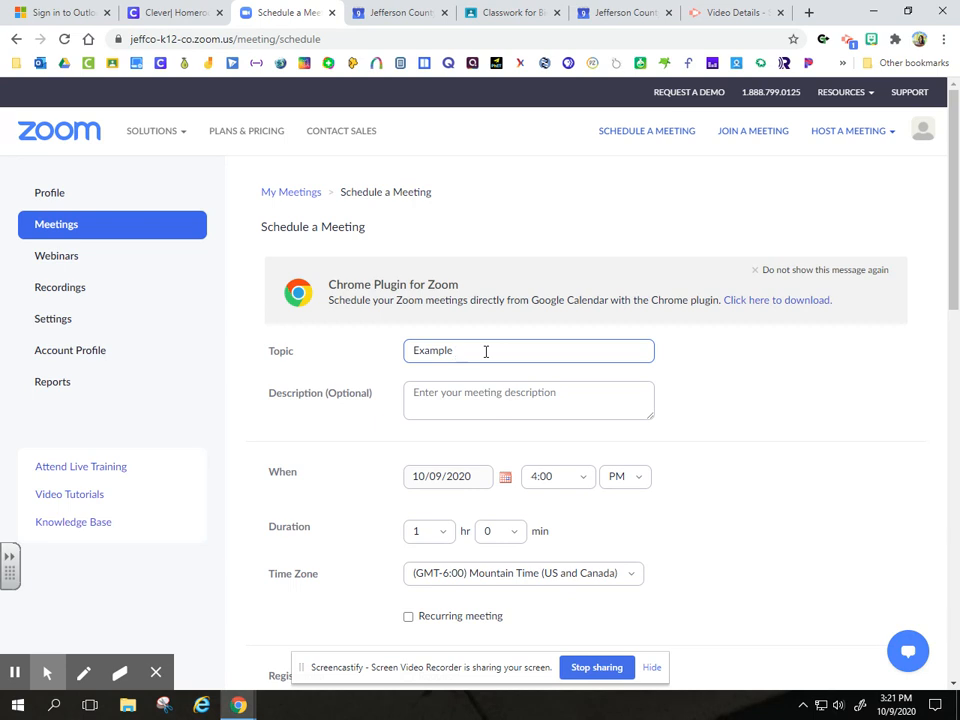
Make the meeting recurring and set its start date to 10/12/2020
{"action": "left_click", "coordinate": [482, 481]}
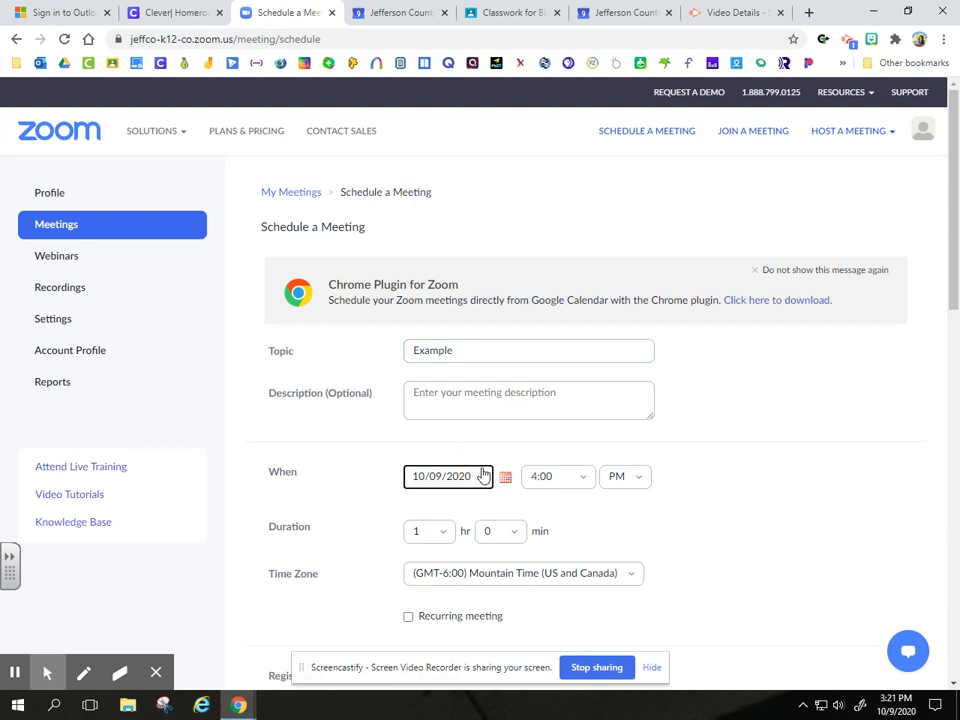
{"action": "left_click", "coordinate": [408, 617]}
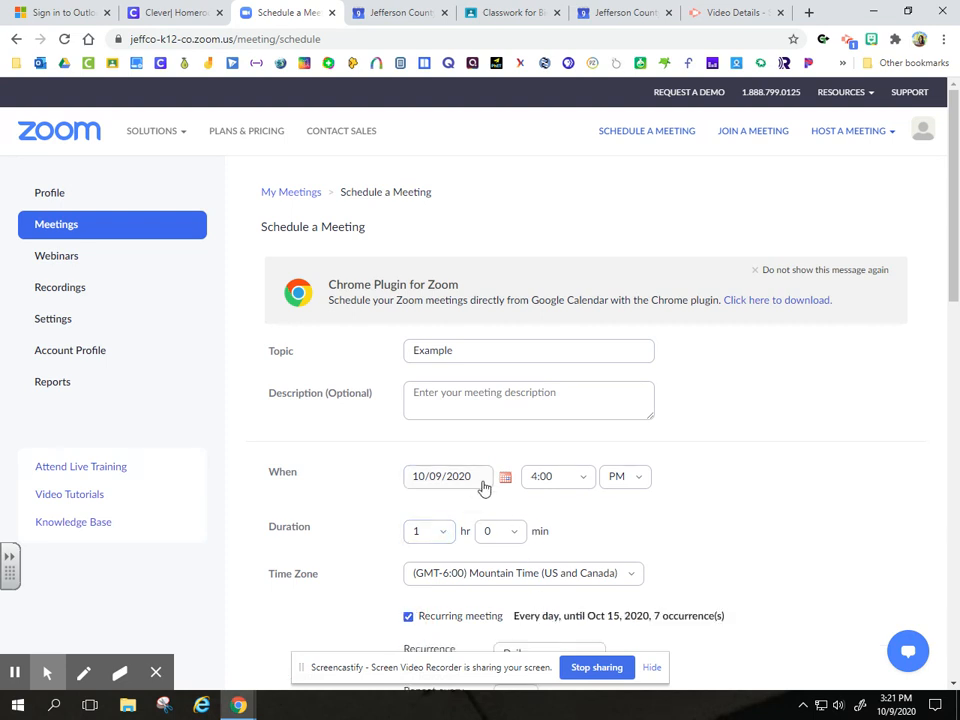
{"action": "scroll", "coordinate": [484, 487], "scroll_direction": "down", "scroll_amount": 2}
{"action": "left_click", "coordinate": [481, 349]}
{"action": "left_click", "coordinate": [506, 356]}
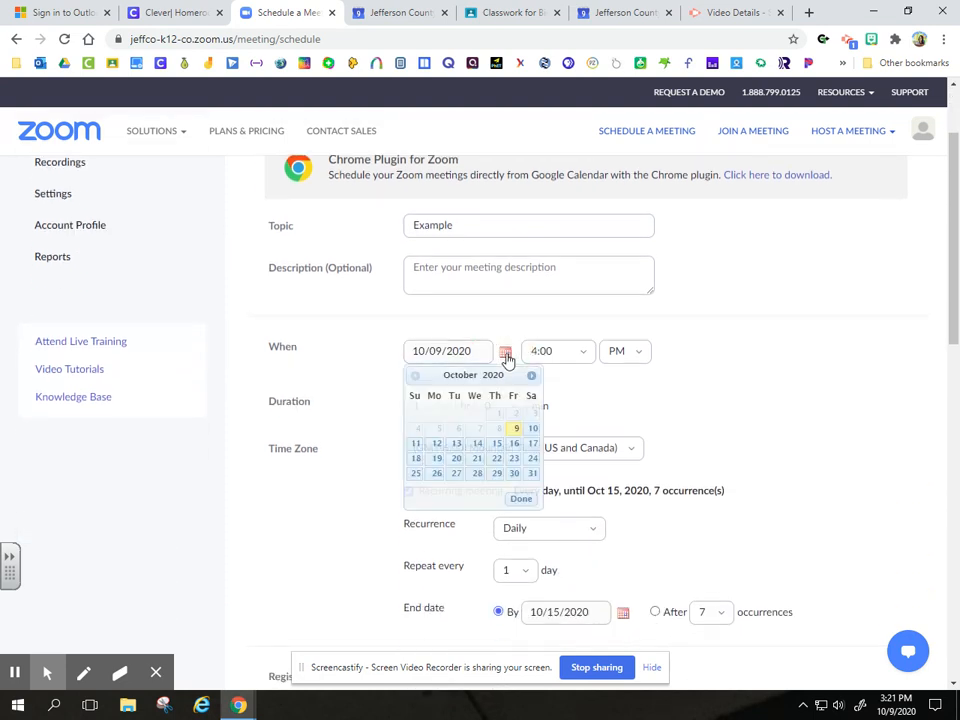
{"action": "left_click", "coordinate": [439, 446]}
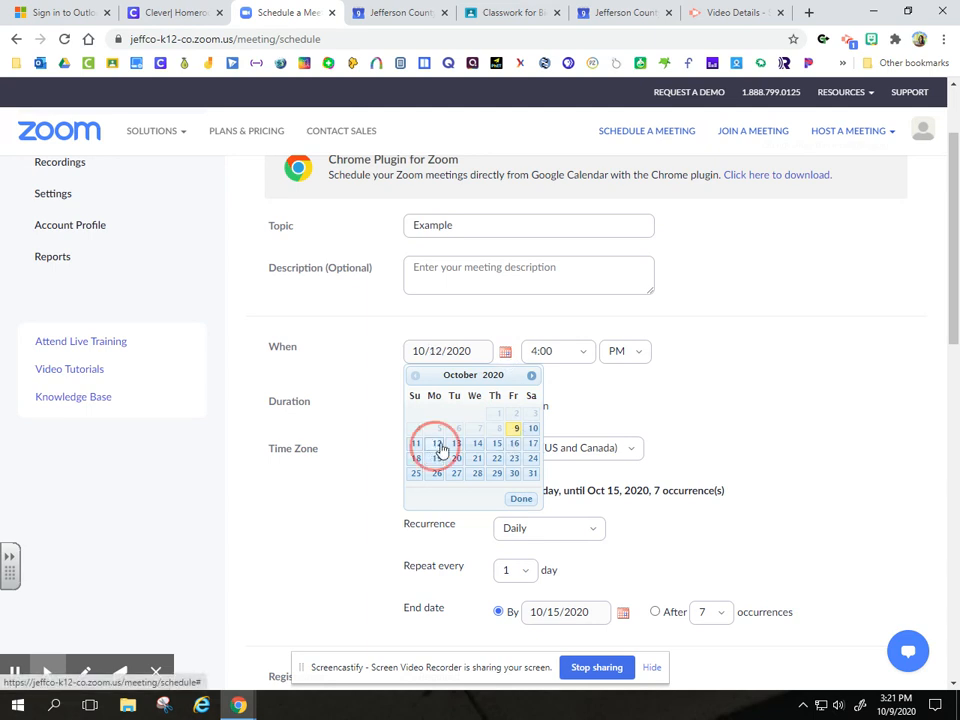
Set the meeting's start time to 12:00 PM
{"action": "left_click", "coordinate": [587, 358]}
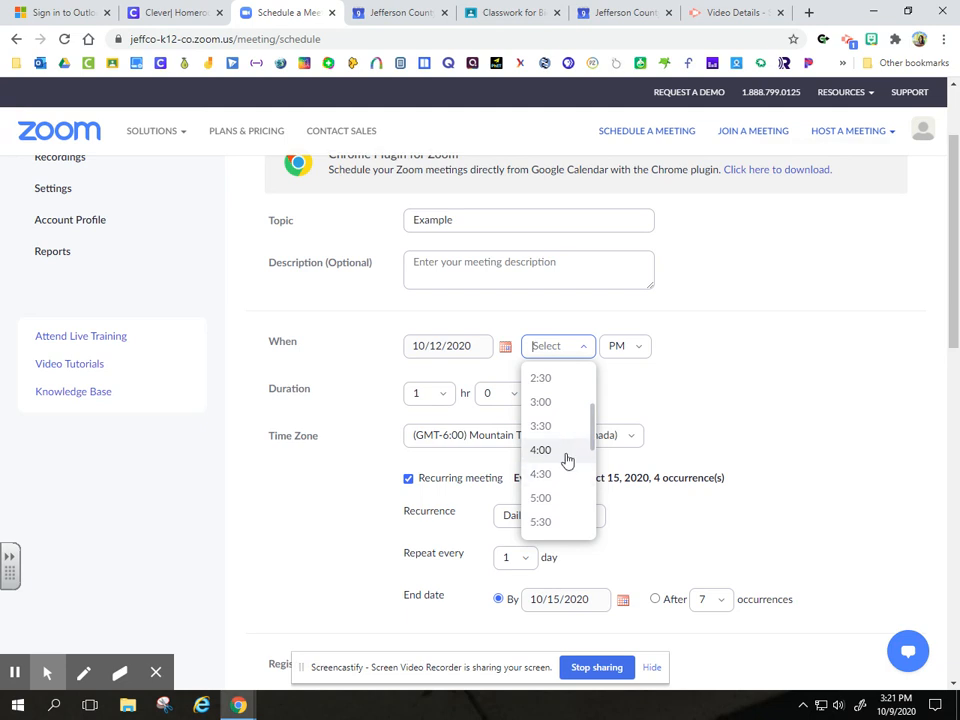
{"action": "scroll", "coordinate": [572, 446], "scroll_direction": "down", "scroll_amount": 1}
{"action": "scroll", "coordinate": [590, 432], "scroll_direction": "up", "scroll_amount": 2}
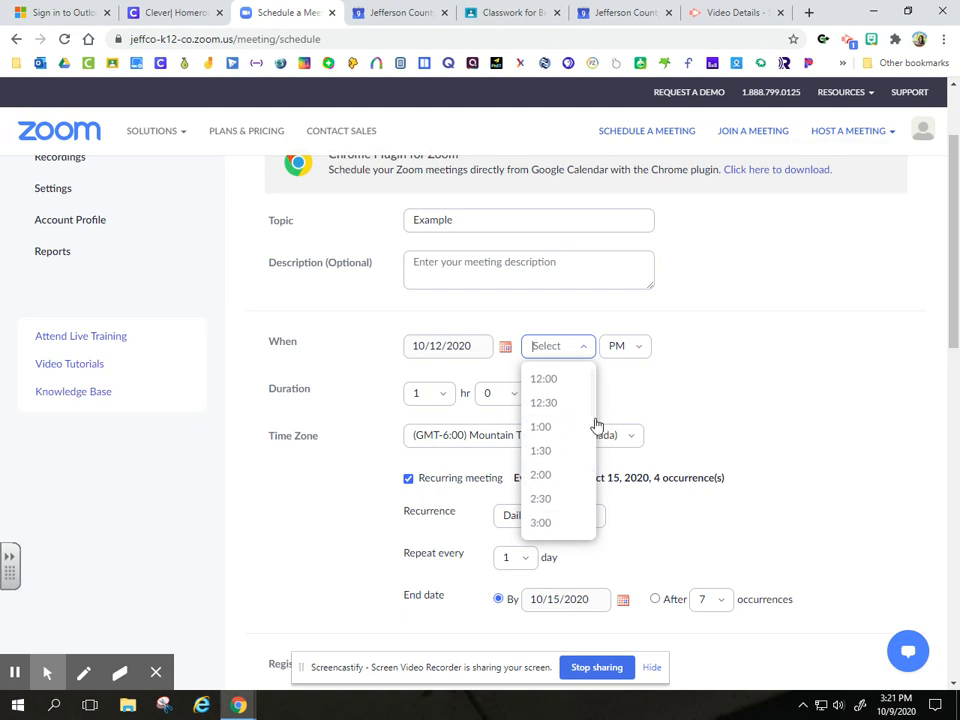
{"action": "scroll", "coordinate": [590, 435], "scroll_direction": "up", "scroll_amount": 2}
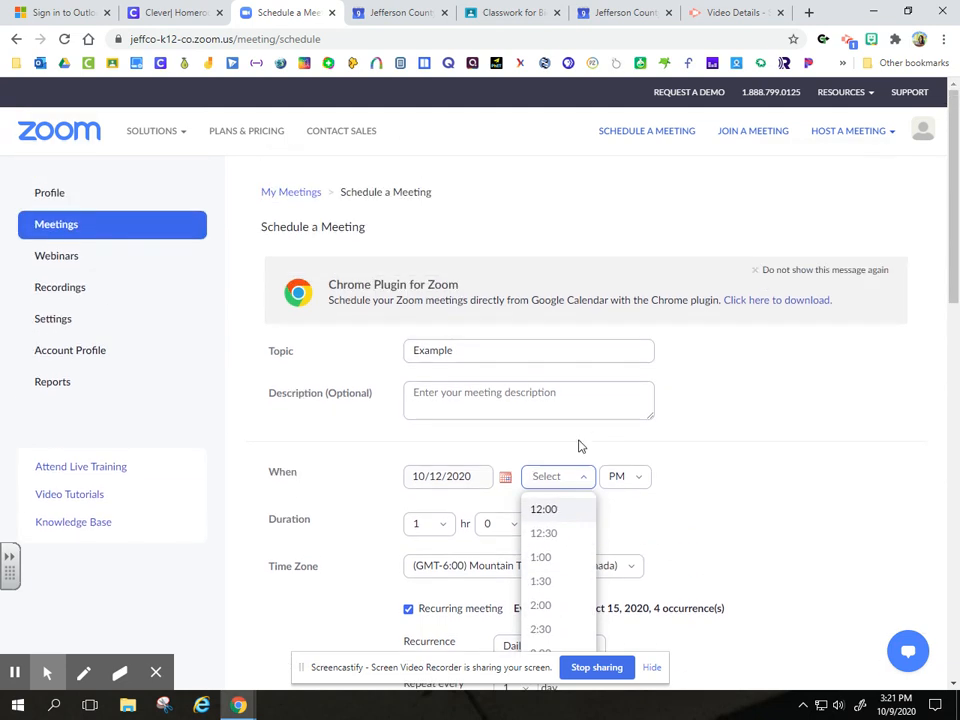
{"action": "left_click", "coordinate": [551, 511]}
Set the meeting's duration to 1 hour 30 minutes
{"action": "scroll", "coordinate": [622, 502], "scroll_direction": "down", "scroll_amount": 2}
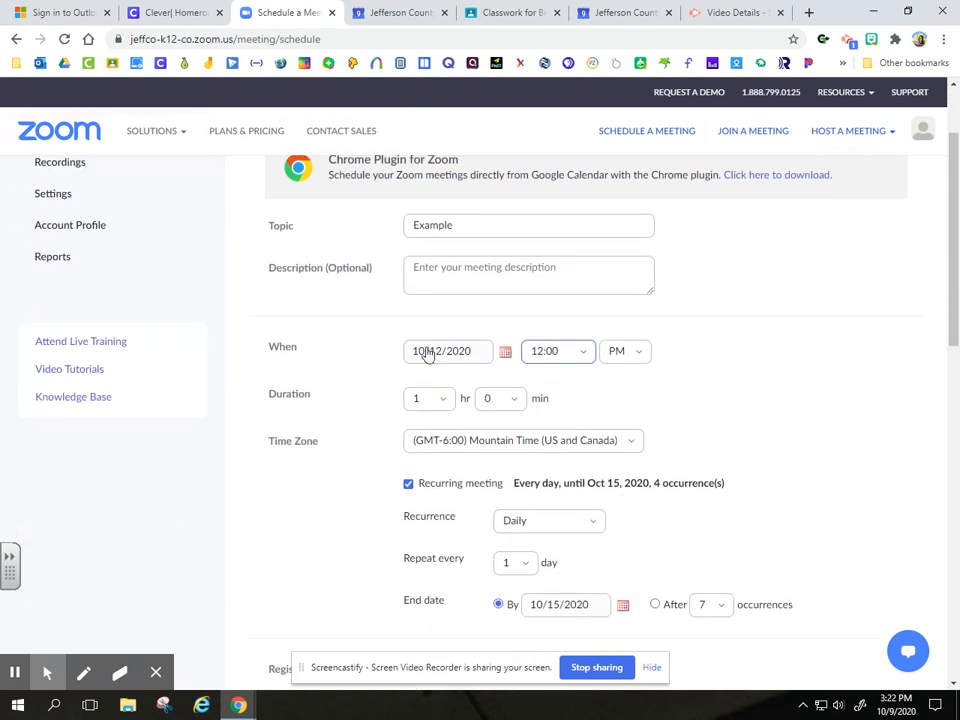
{"action": "left_click", "coordinate": [445, 402]}
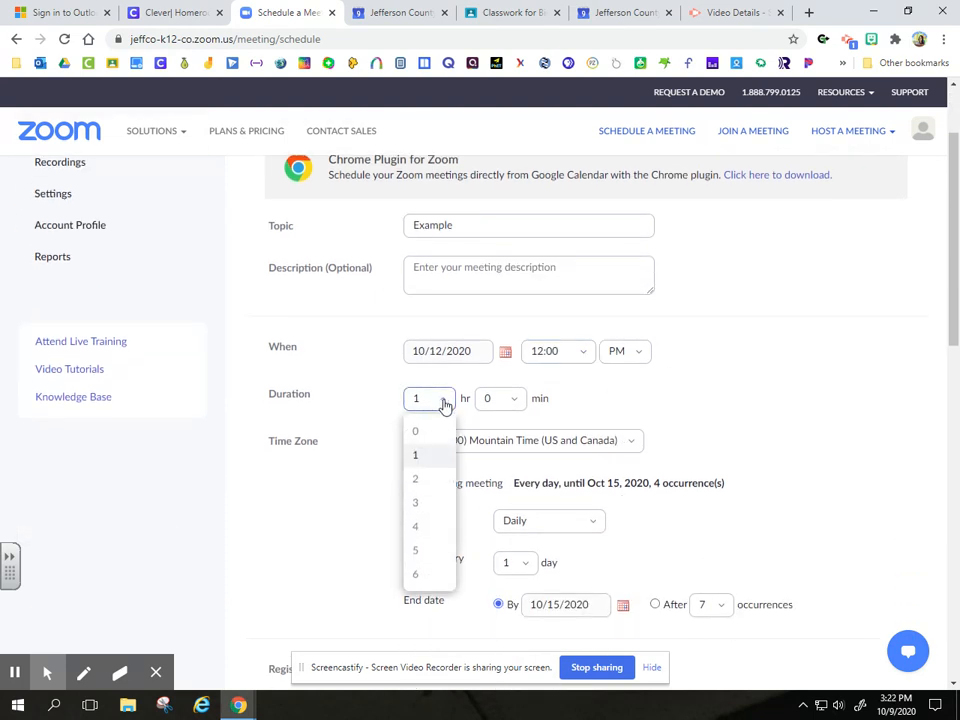
{"action": "left_click", "coordinate": [504, 402]}
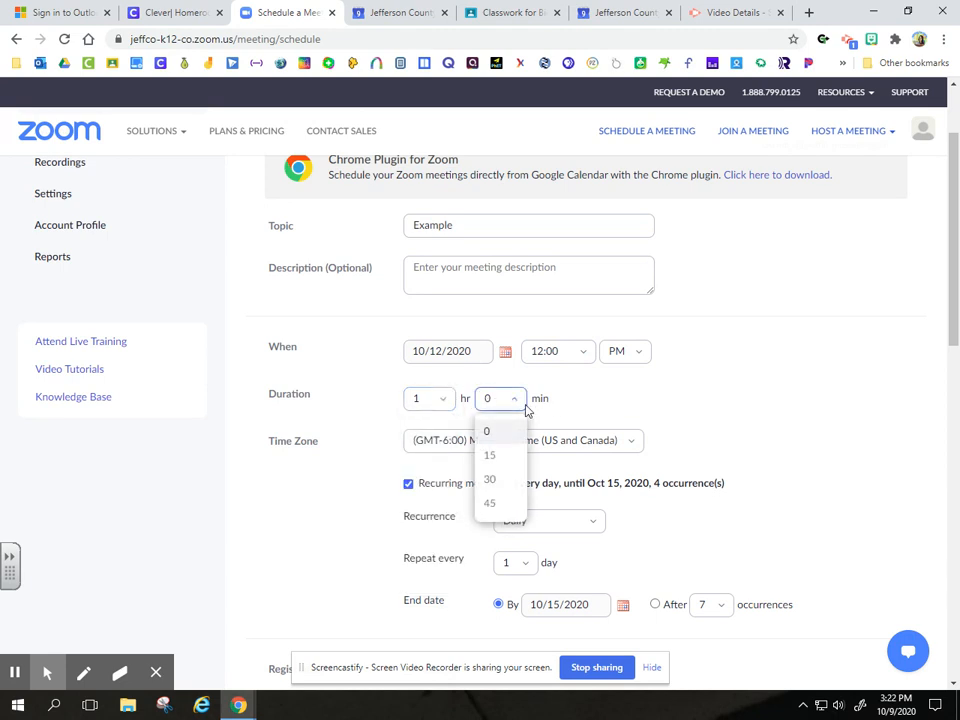
{"action": "left_click", "coordinate": [505, 479]}
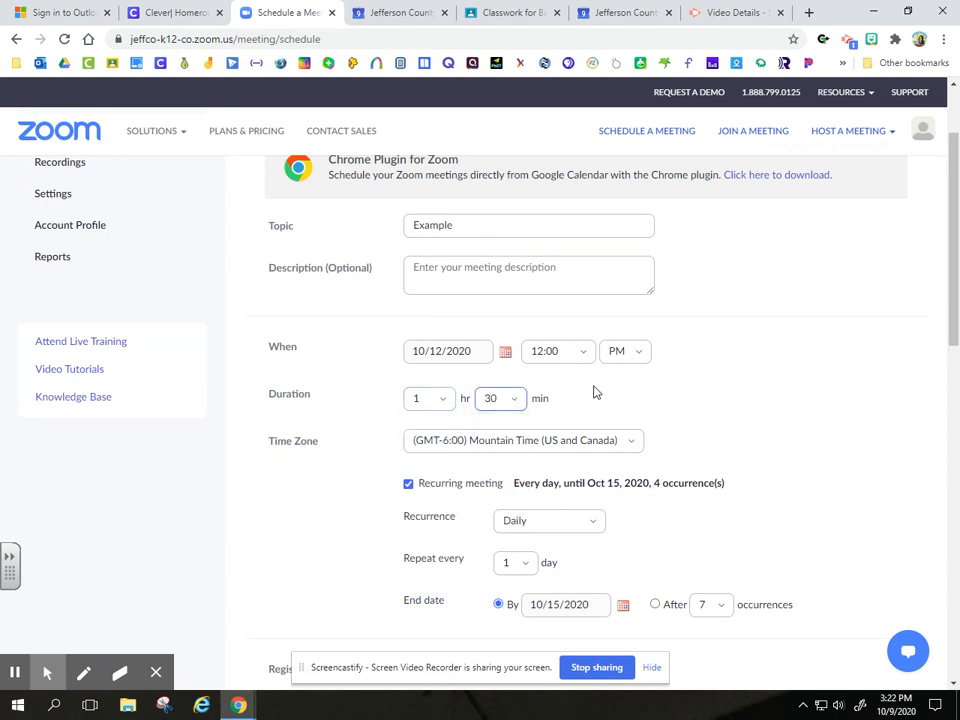
Set the meeting to recur weekly on Monday and Wednesday, with 12/16/2020 as the end date
{"action": "scroll", "coordinate": [644, 487], "scroll_direction": "down", "scroll_amount": 1}
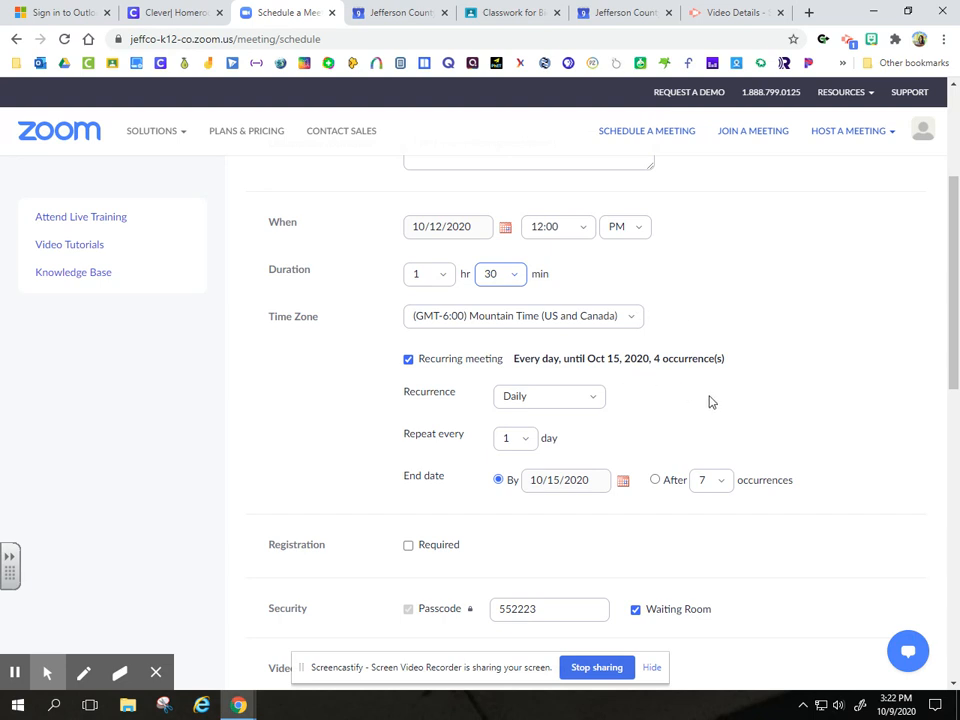
{"action": "left_click", "coordinate": [598, 404]}
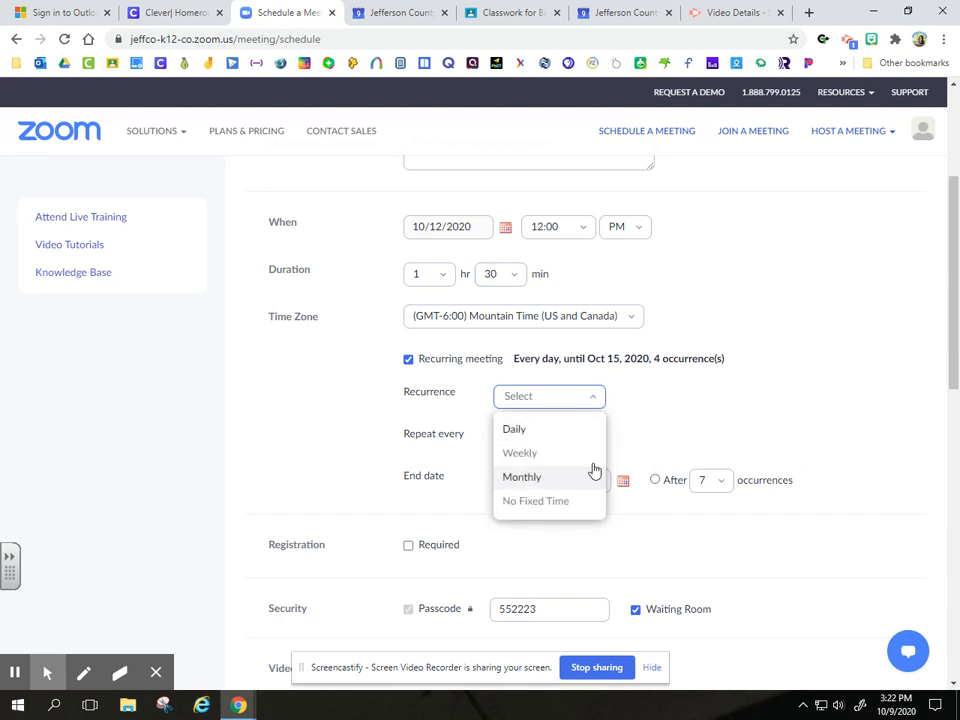
{"action": "left_click", "coordinate": [541, 457]}
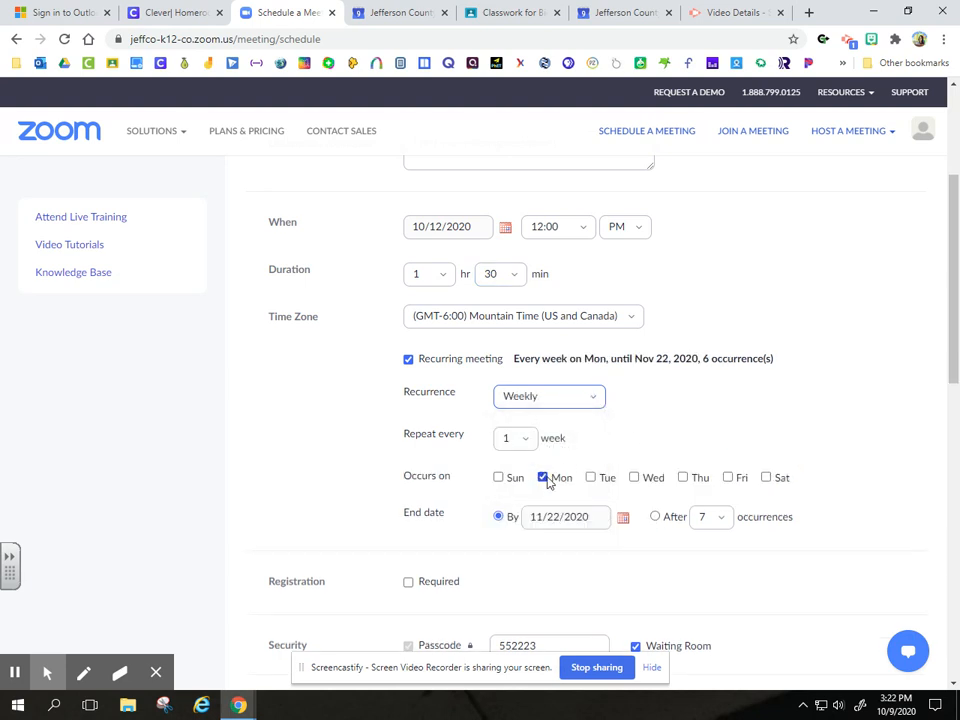
{"action": "left_click", "coordinate": [634, 478]}
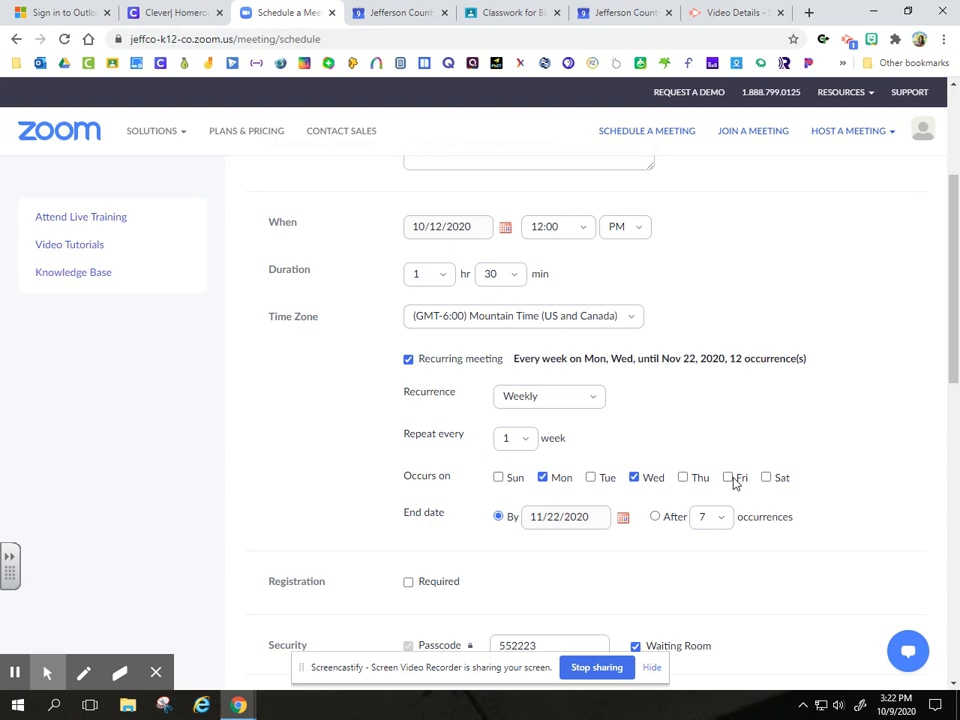
{"action": "left_click", "coordinate": [624, 518]}
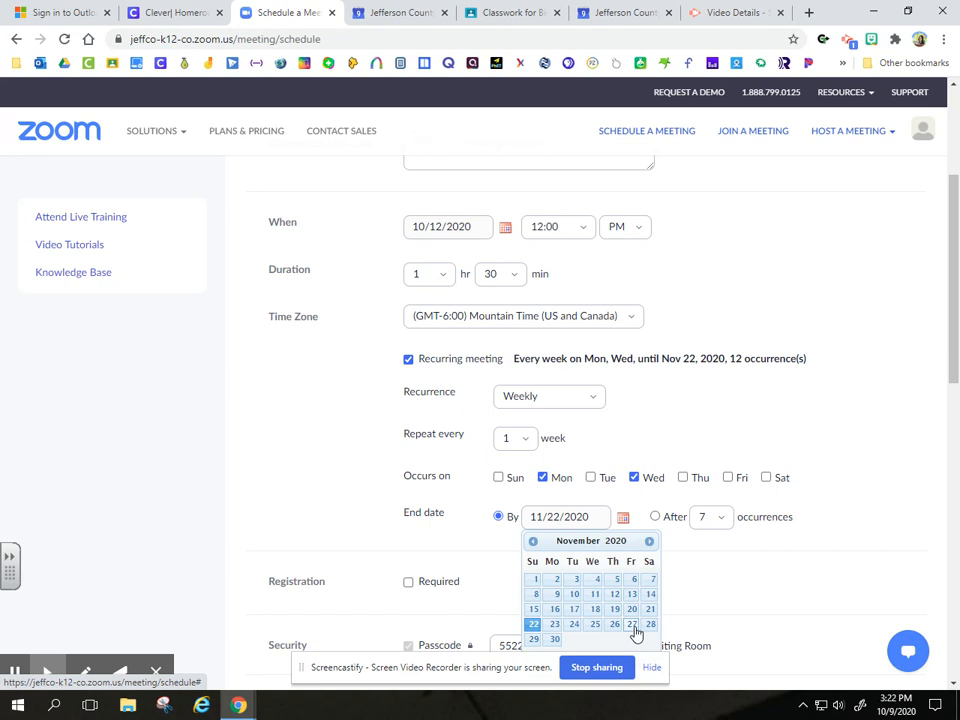
{"action": "left_click", "coordinate": [649, 541]}
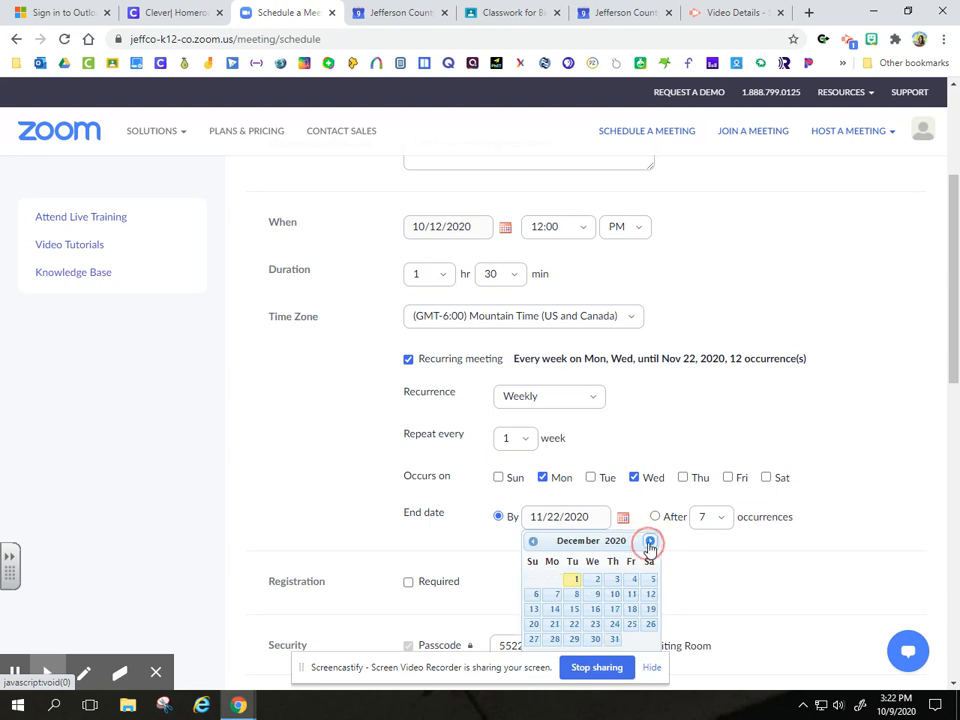
{"action": "left_click", "coordinate": [595, 609]}
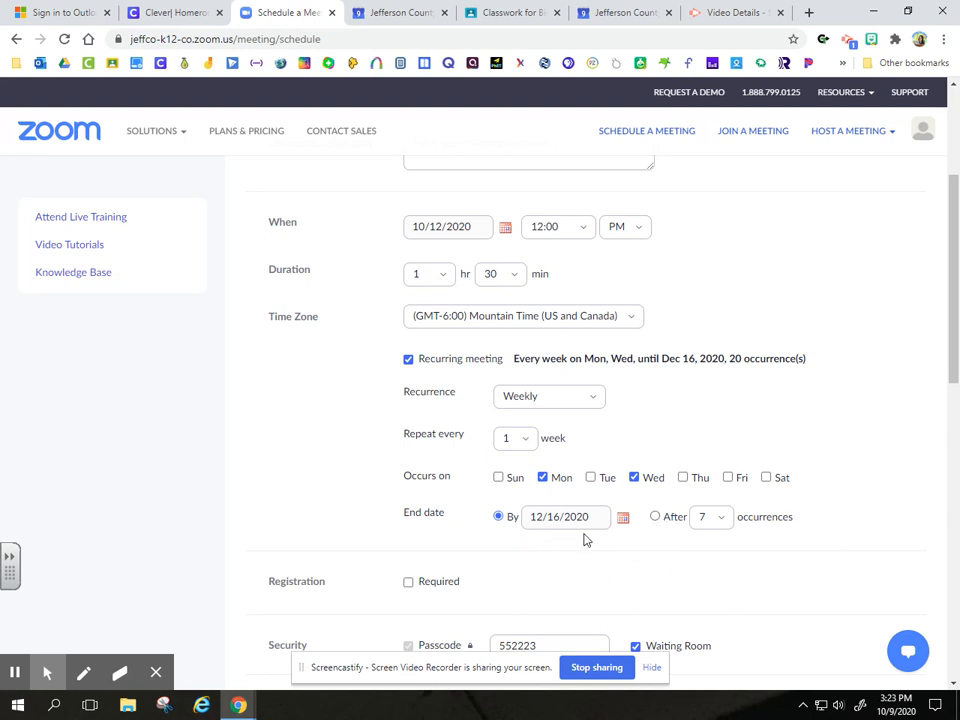
Enable automatic recording of the meeting in the cloud and save the meeting
{"action": "scroll", "coordinate": [573, 572], "scroll_direction": "down", "scroll_amount": 1}
{"action": "scroll", "coordinate": [573, 572], "scroll_direction": "down", "scroll_amount": 4}
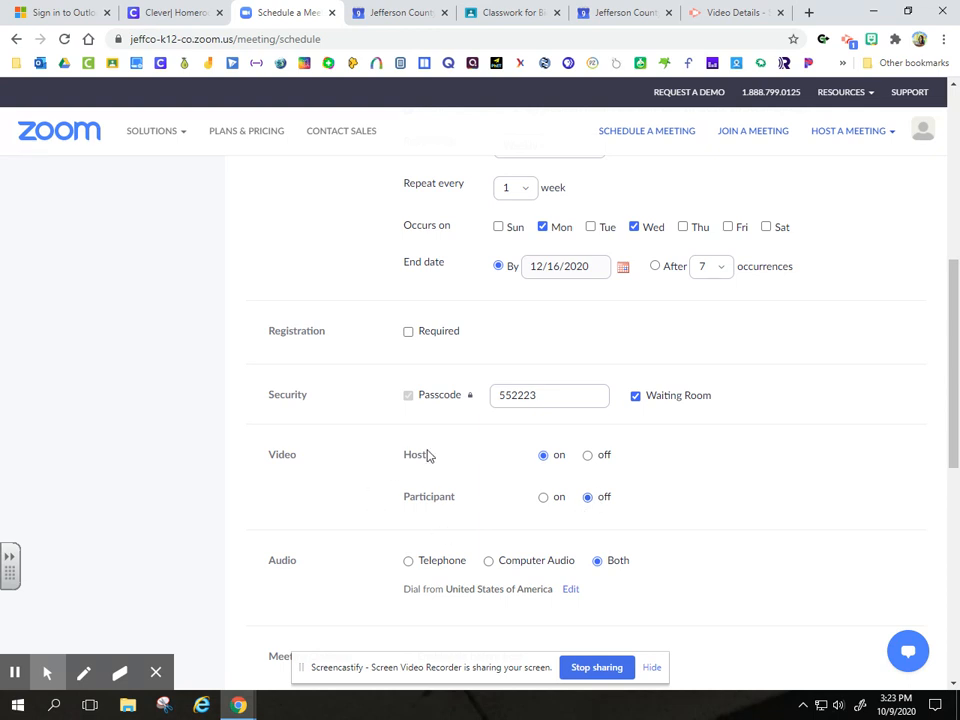
{"action": "scroll", "coordinate": [450, 445], "scroll_direction": "down", "scroll_amount": 2}
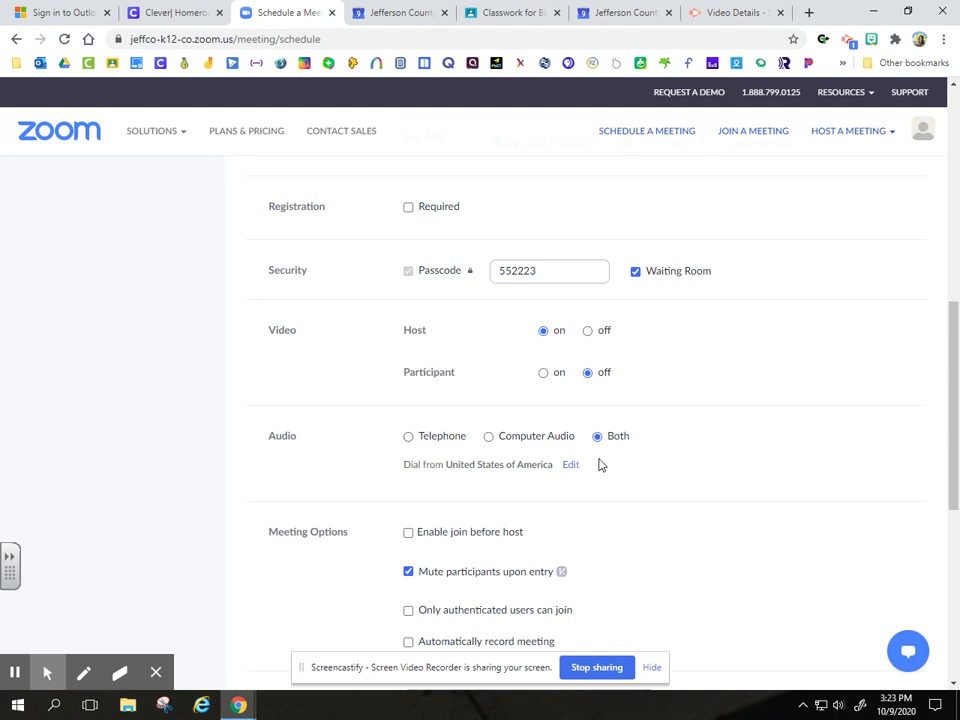
{"action": "scroll", "coordinate": [600, 465], "scroll_direction": "down", "scroll_amount": 3}
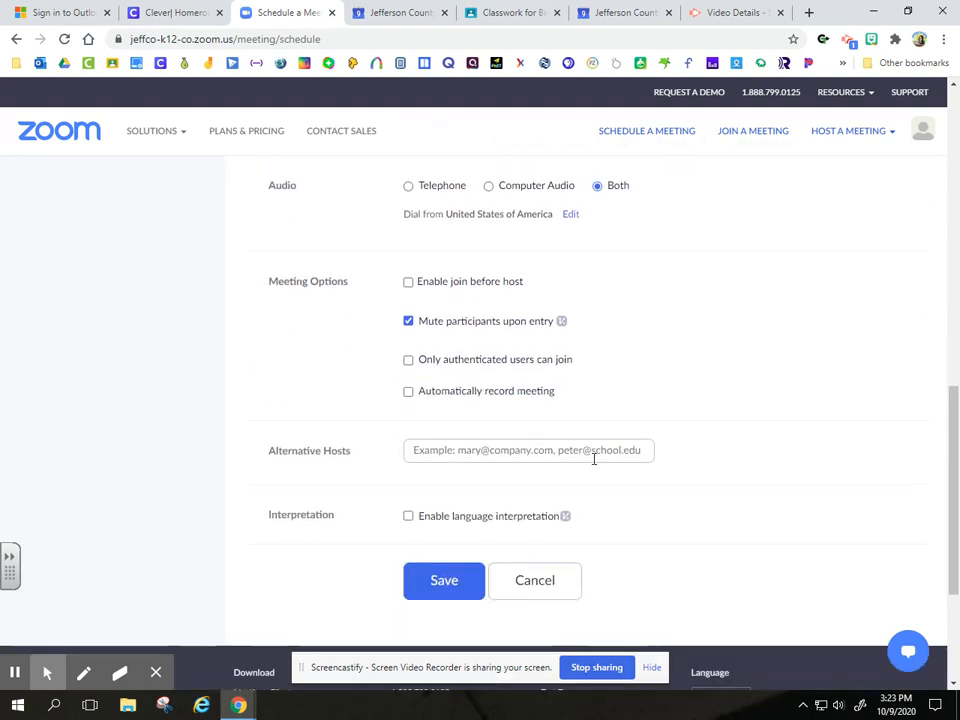
{"action": "left_click", "coordinate": [408, 392]}
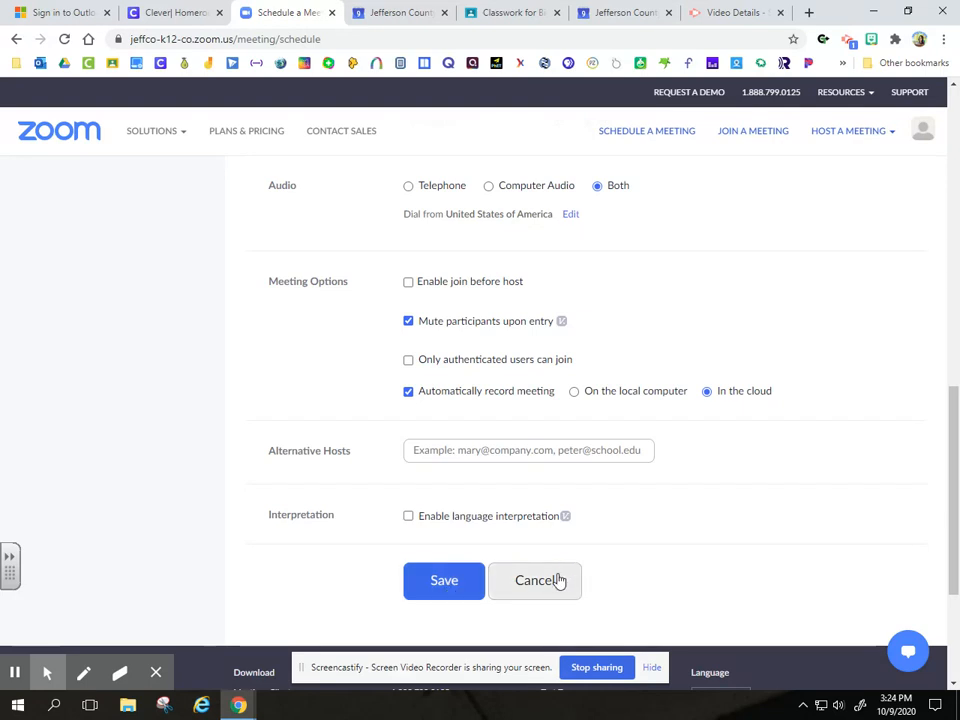
{"action": "left_click", "coordinate": [458, 582]}
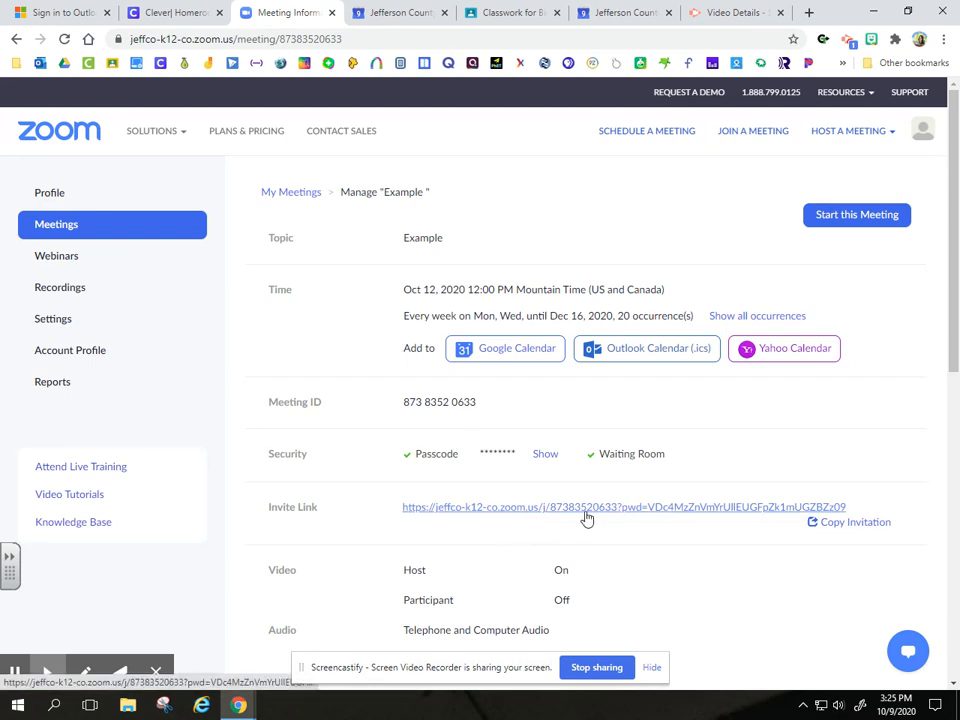
Review the full meeting invitation text, including its dates, join link and dial-in details, without copying it
{"action": "left_click", "coordinate": [845, 525]}
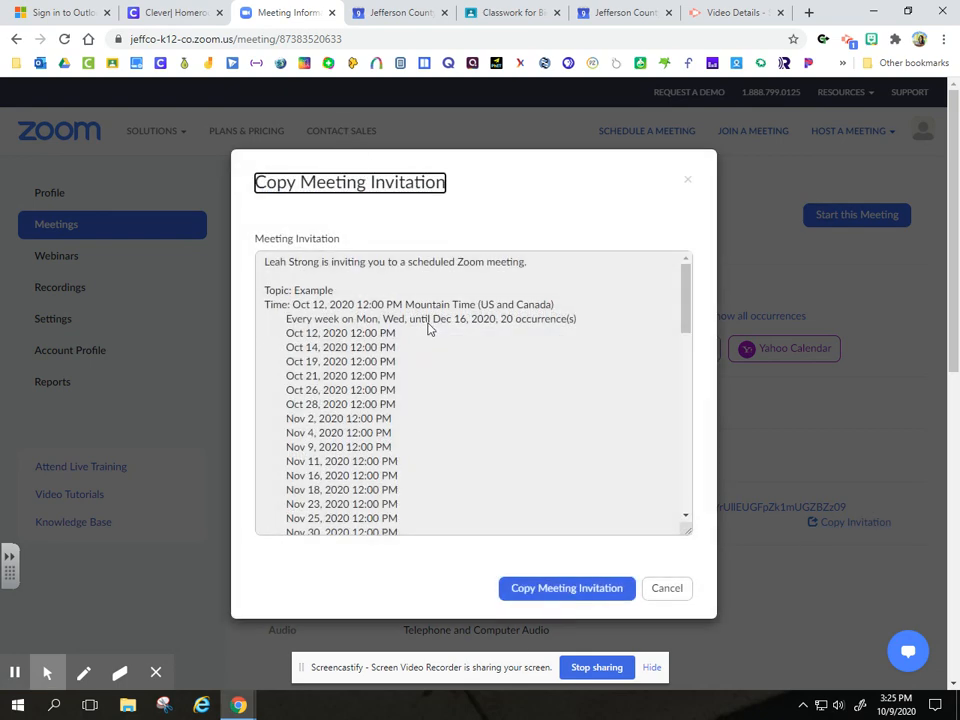
{"action": "scroll", "coordinate": [429, 325], "scroll_direction": "down", "scroll_amount": 10}
{"action": "scroll", "coordinate": [429, 325], "scroll_direction": "up", "scroll_amount": 15}
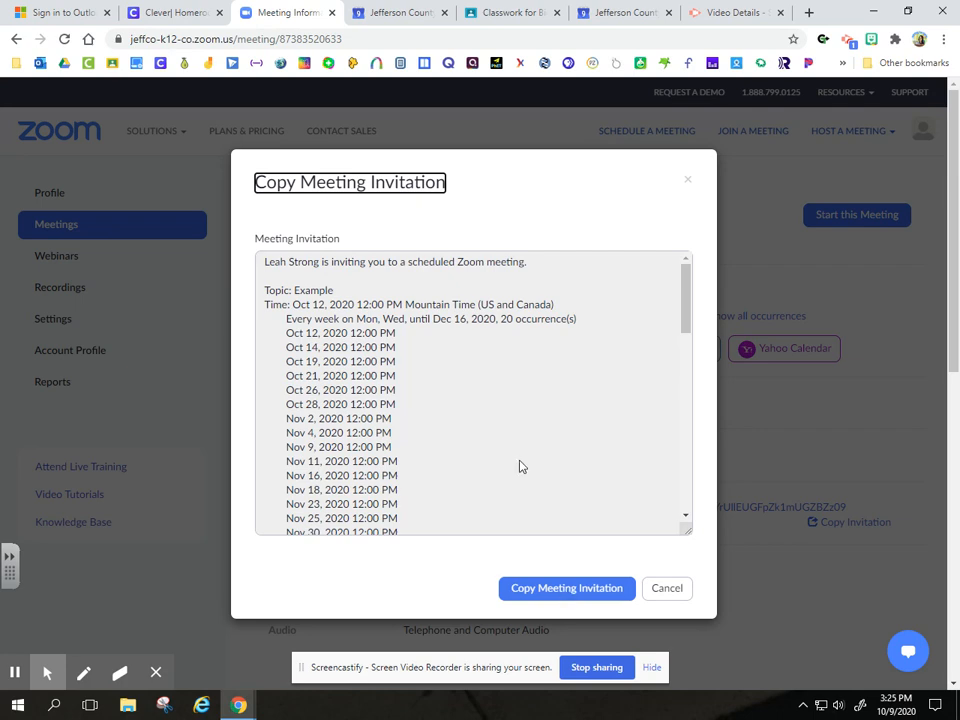
{"action": "scroll", "coordinate": [416, 313], "scroll_direction": "down", "scroll_amount": 4}
{"action": "scroll", "coordinate": [426, 331], "scroll_direction": "up", "scroll_amount": 2}
{"action": "scroll", "coordinate": [426, 331], "scroll_direction": "up", "scroll_amount": 1}
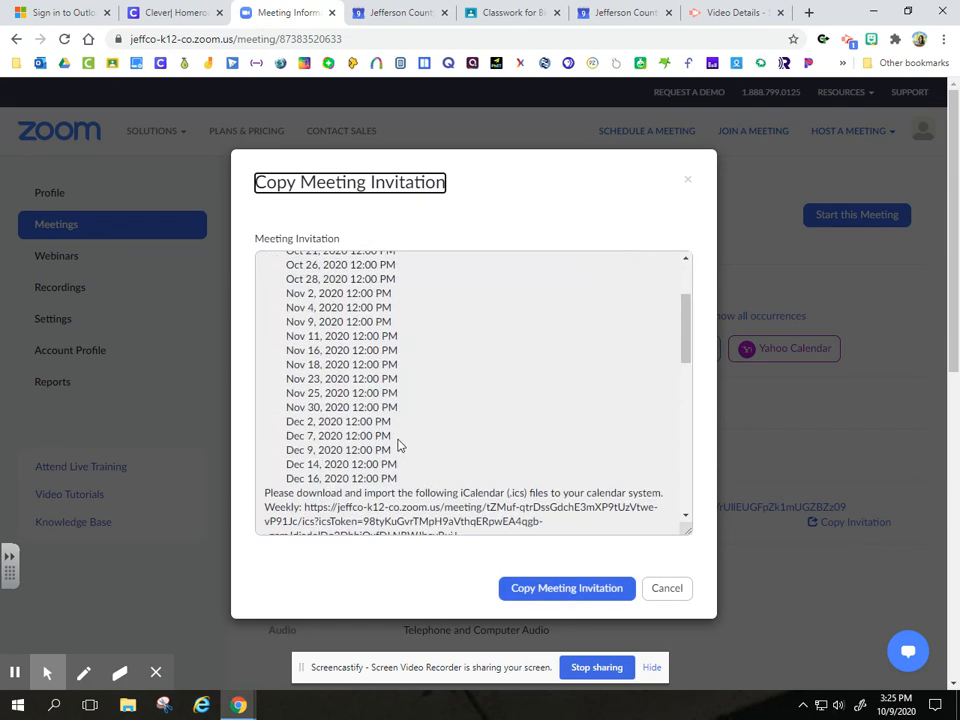
{"action": "scroll", "coordinate": [396, 443], "scroll_direction": "down", "scroll_amount": 5}
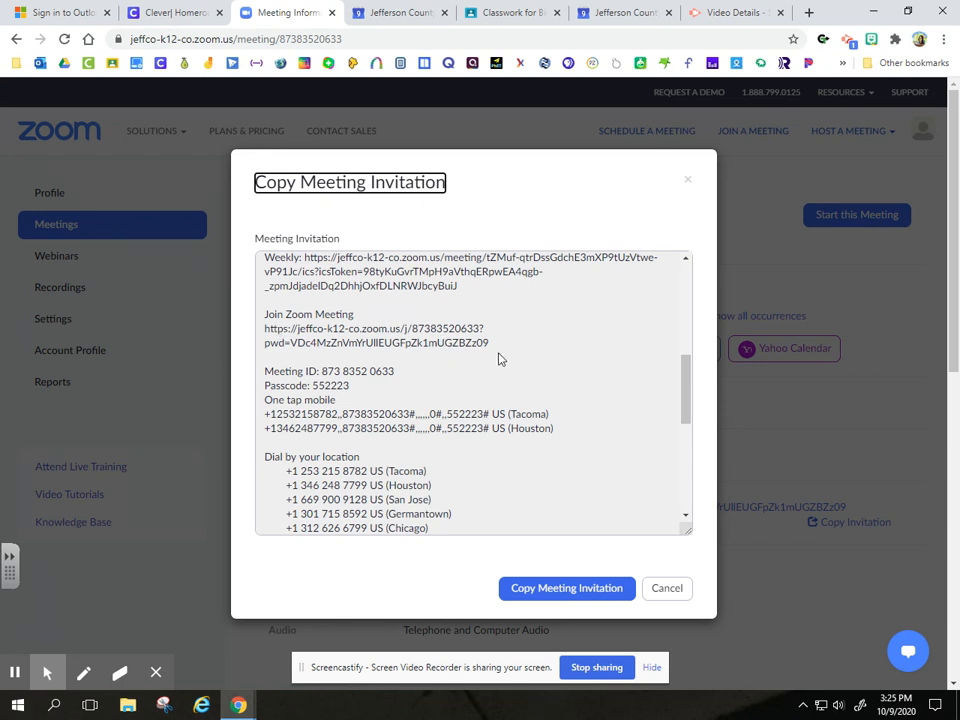
{"action": "left_click", "coordinate": [689, 181]}
Copy the link address of the meeting's invite link
{"action": "right_click", "coordinate": [706, 507]}
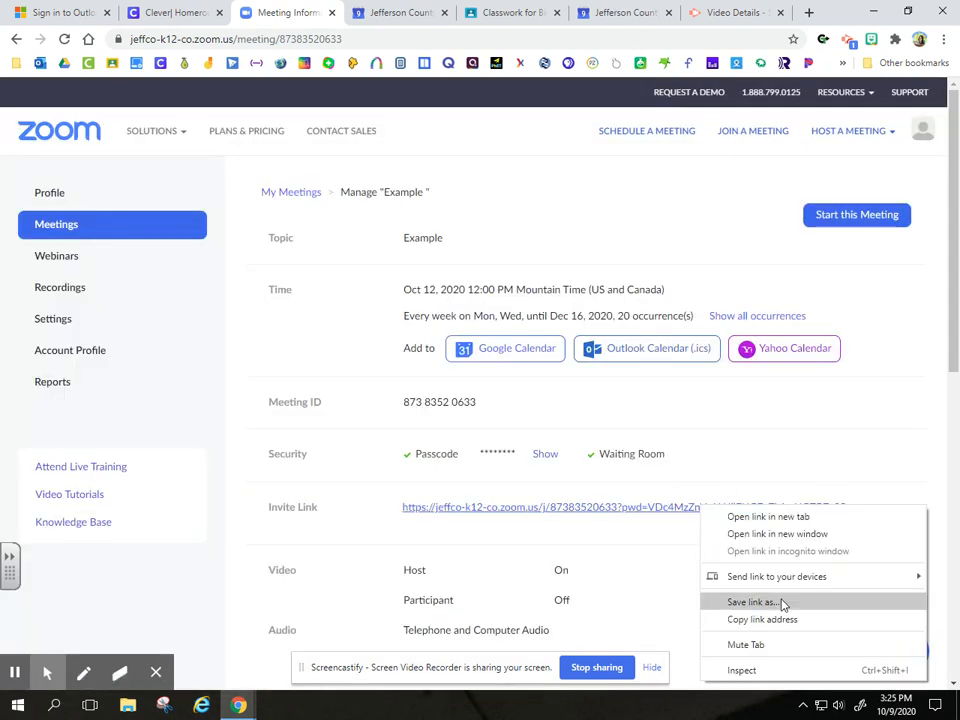
{"action": "left_click", "coordinate": [762, 620]}
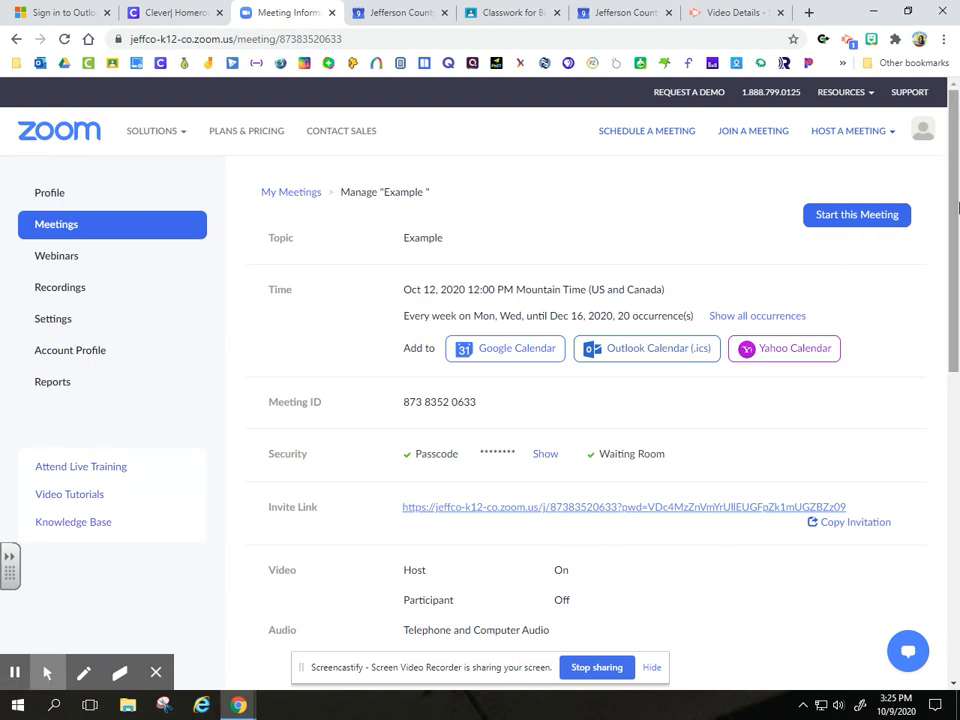
Add the Zoom meeting to Google Calendar and assign the event to the Biology Central (Main Page) calendar
{"action": "left_click", "coordinate": [513, 358]}
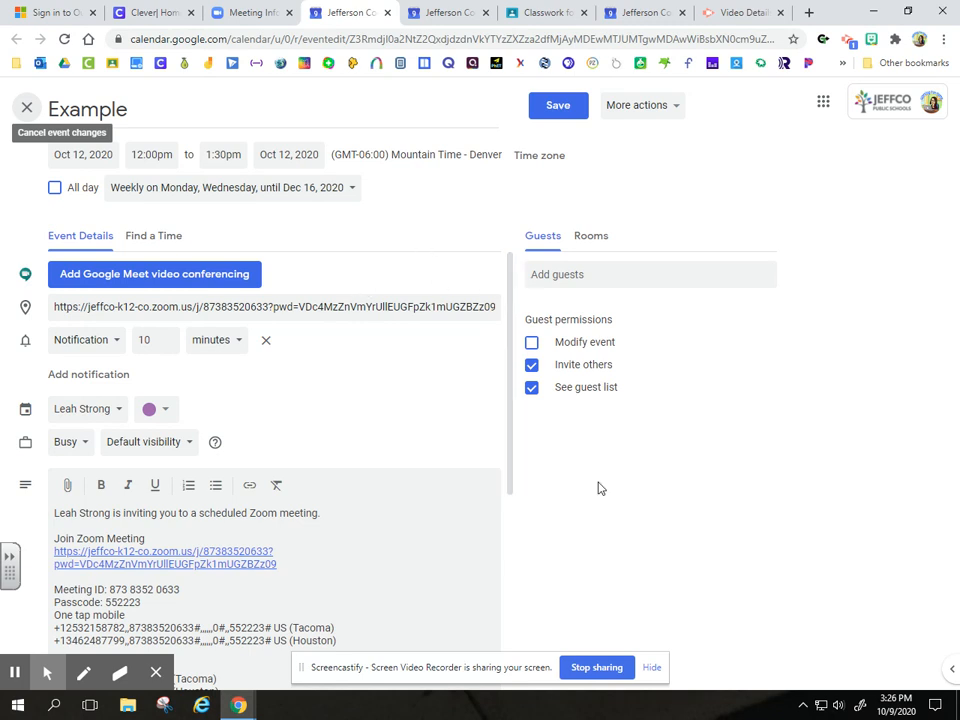
{"action": "left_click", "coordinate": [101, 414]}
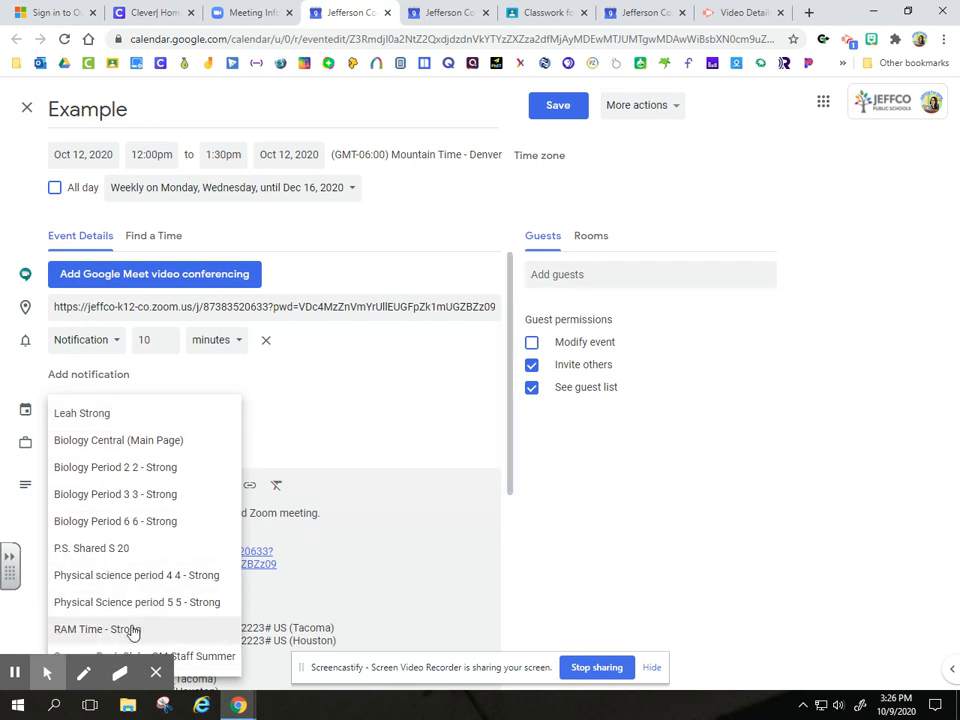
{"action": "left_click", "coordinate": [168, 449]}
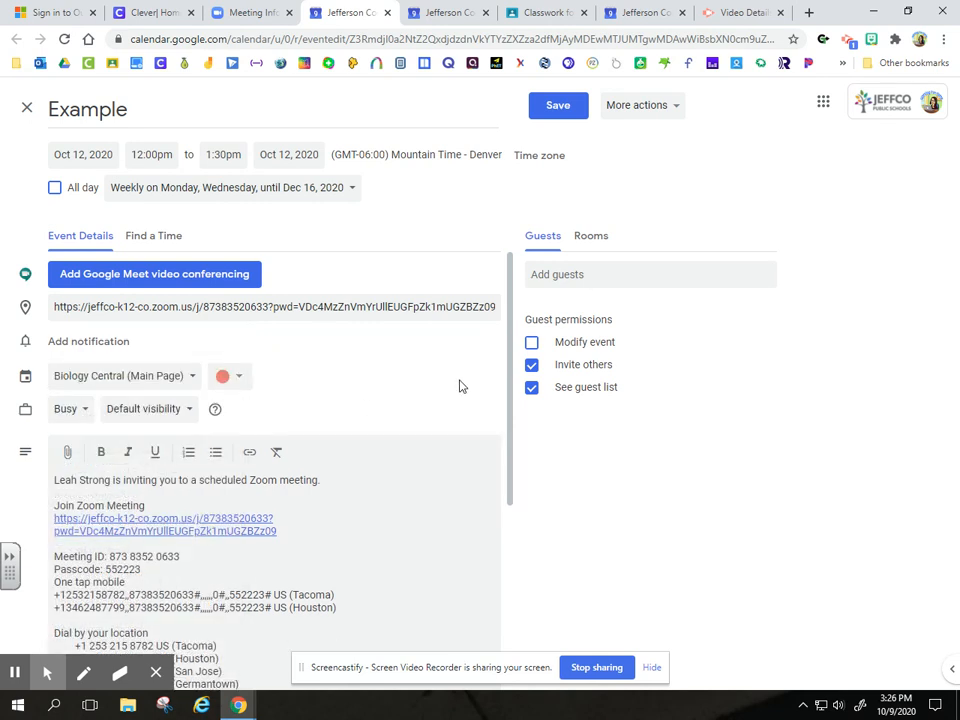
Check the event's colour choices and invitation description without altering them, and save the event
{"action": "left_click", "coordinate": [240, 378]}
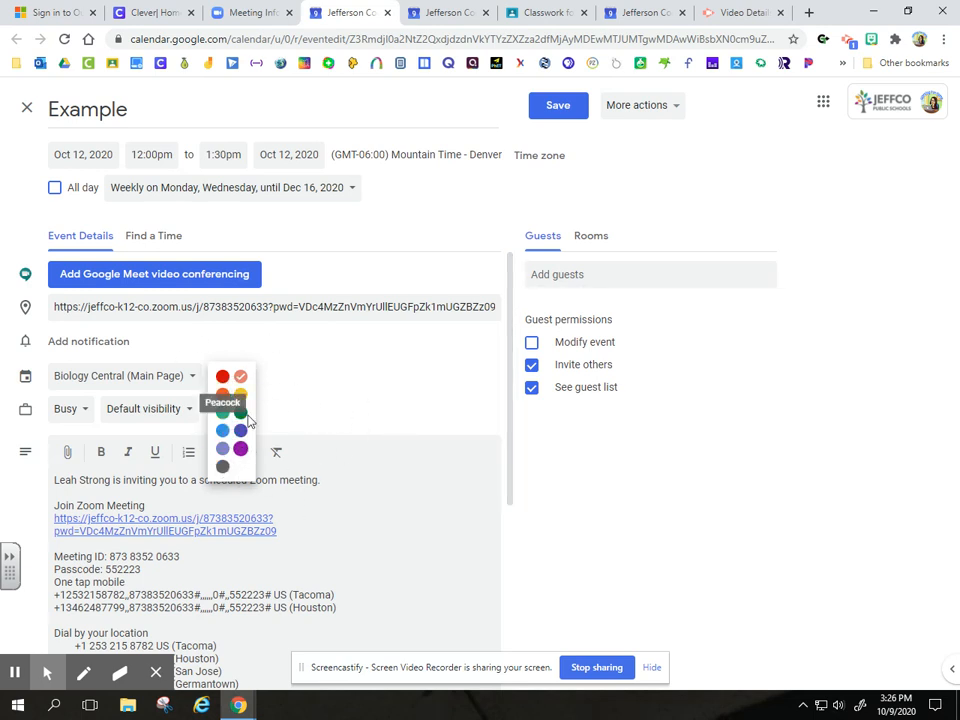
{"action": "left_click", "coordinate": [336, 385]}
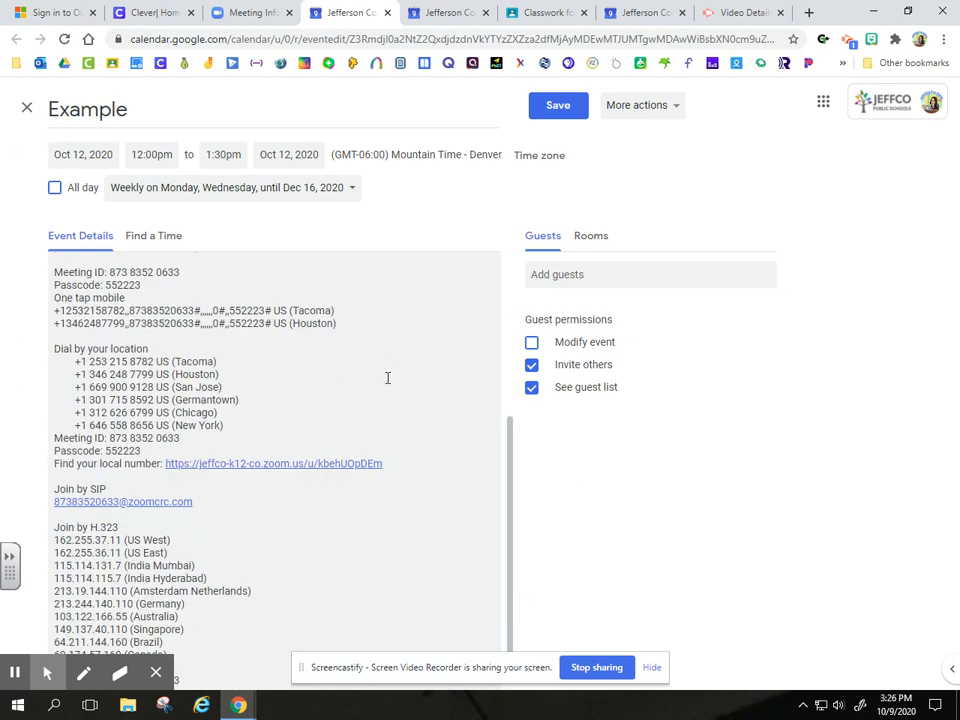
{"action": "scroll", "coordinate": [388, 379], "scroll_direction": "down", "scroll_amount": 5}
{"action": "scroll", "coordinate": [443, 398], "scroll_direction": "up", "scroll_amount": 5}
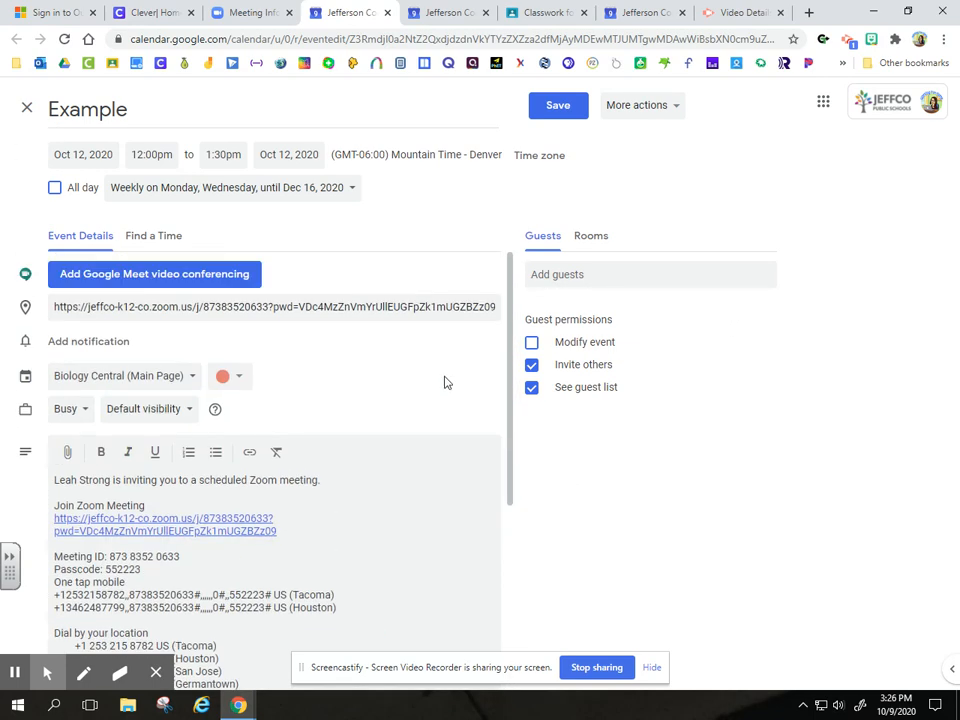
{"action": "left_click", "coordinate": [560, 110]}
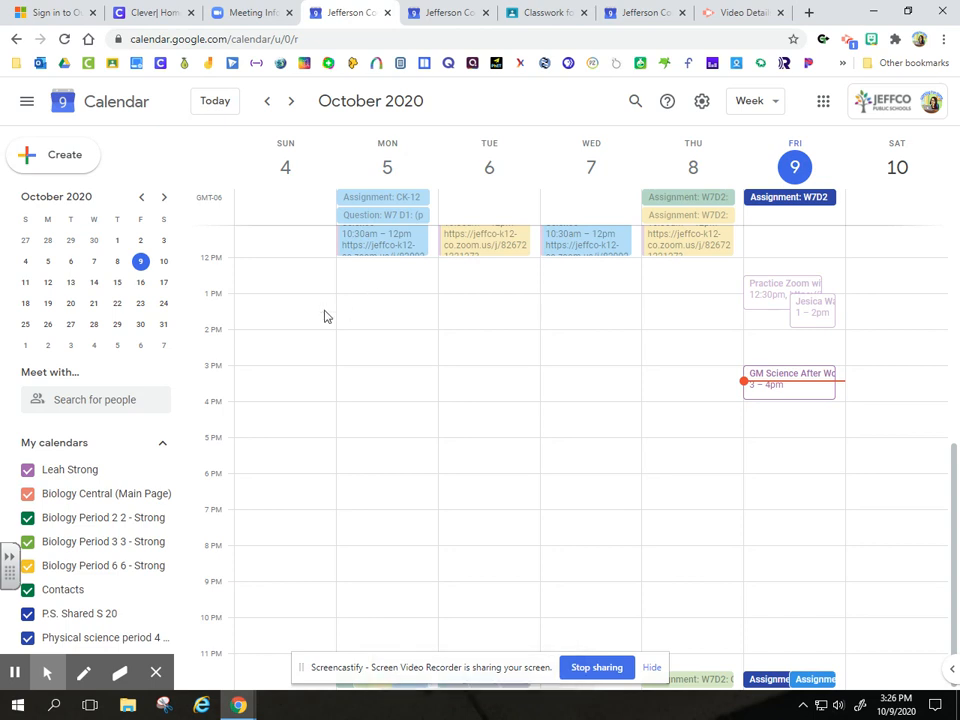
Go to the week of October 11–17 and open Monday's Example event for editing
{"action": "scroll", "coordinate": [670, 395], "scroll_direction": "up", "scroll_amount": 3}
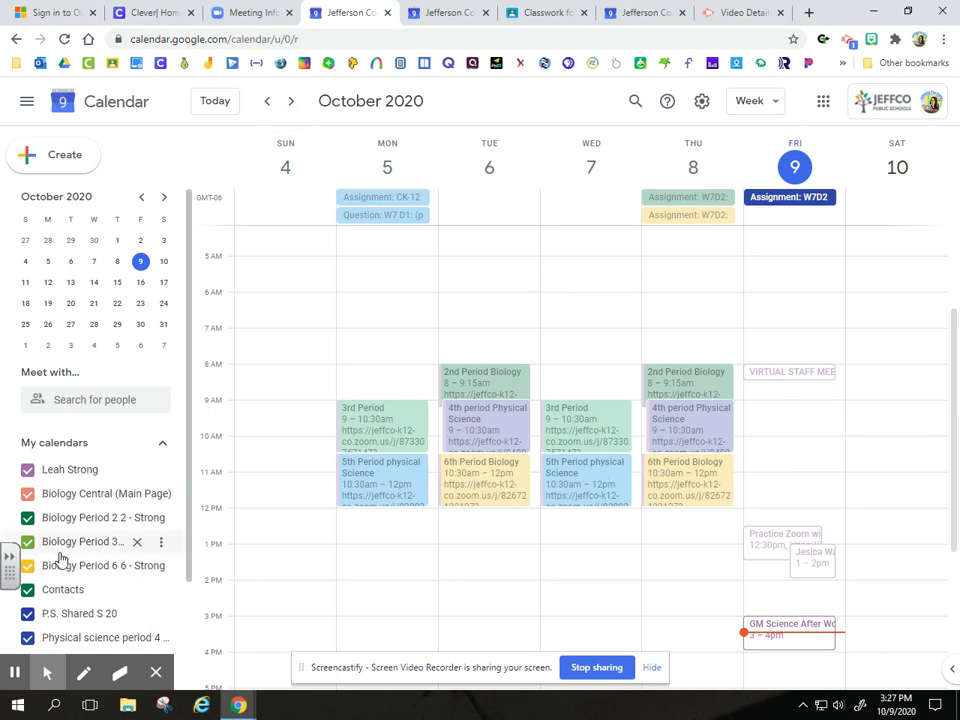
{"action": "left_click", "coordinate": [291, 101]}
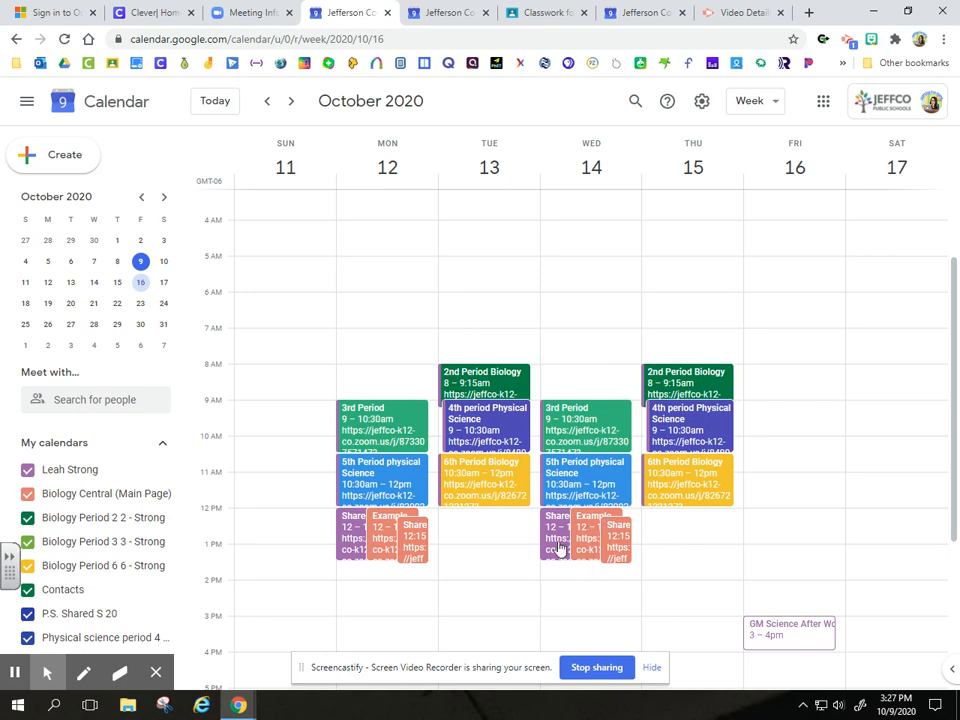
{"action": "left_click", "coordinate": [385, 535]}
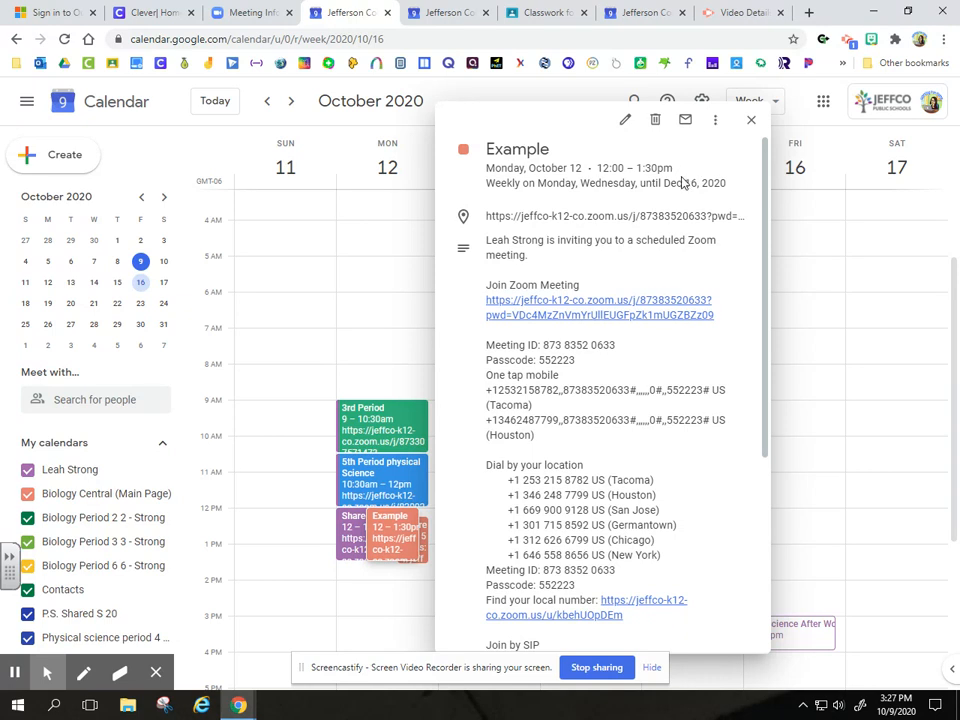
{"action": "left_click", "coordinate": [625, 121]}
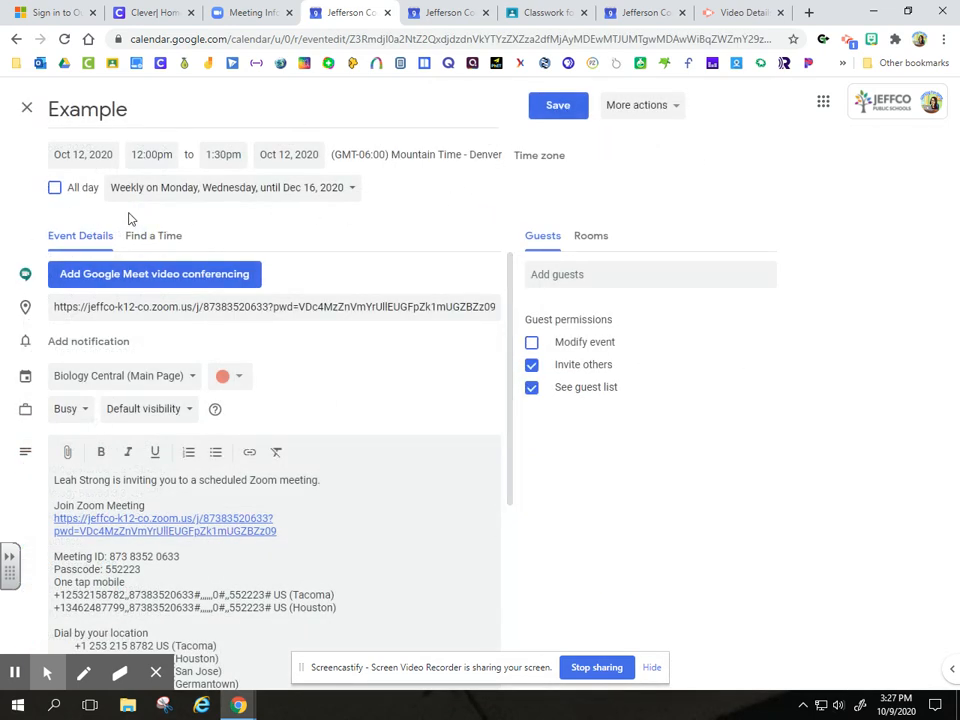
Set the Example event's start time to 12:15pm
{"action": "left_click", "coordinate": [150, 155]}
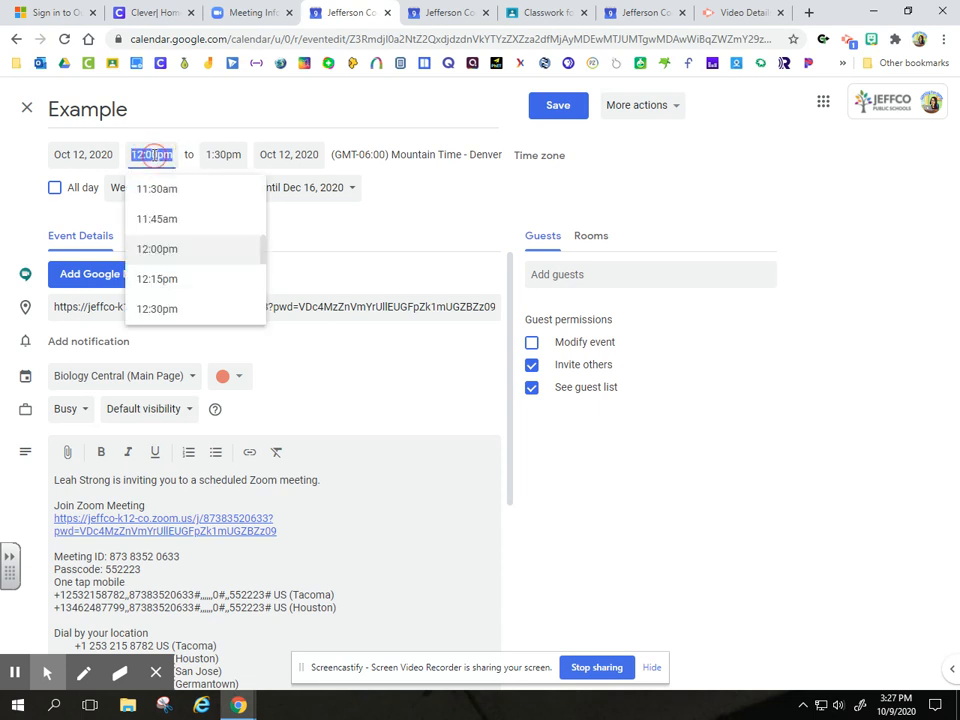
{"action": "left_click", "coordinate": [152, 155]}
{"action": "left_click", "coordinate": [156, 162]}
{"action": "left_click", "coordinate": [153, 150]}
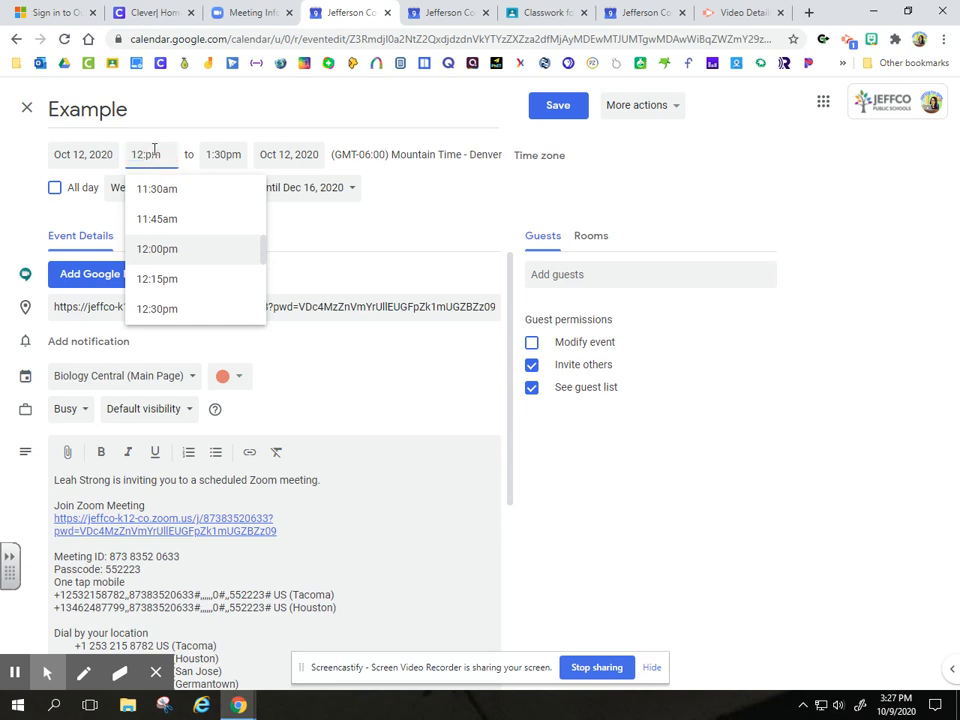
{"action": "type", "text": "15"}
Set the Example event's end time to 1:35pm
{"action": "left_click", "coordinate": [221, 153]}
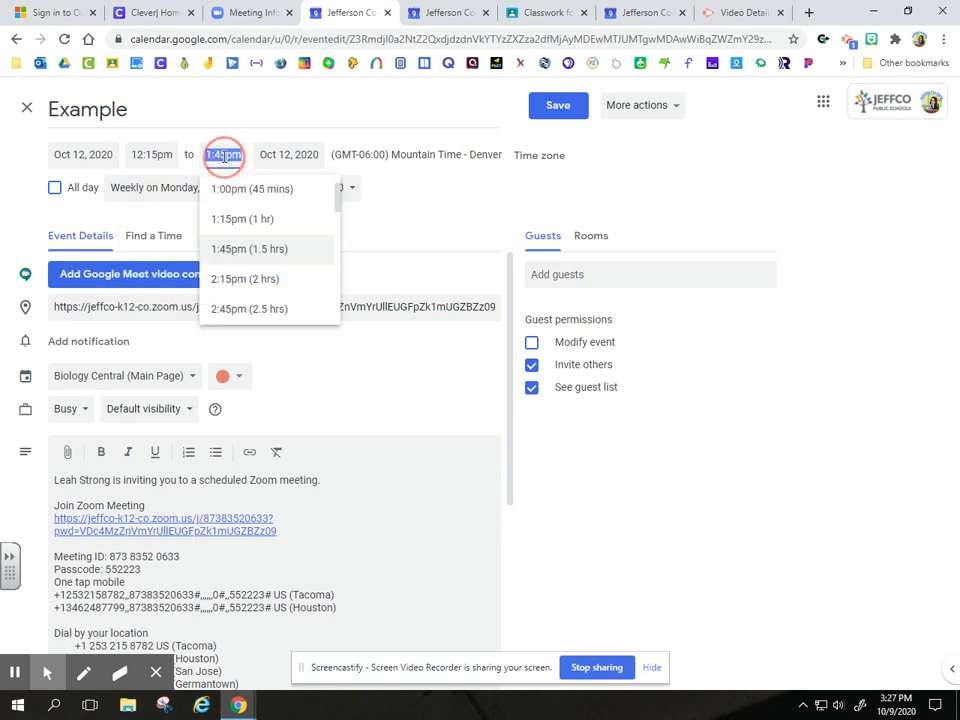
{"action": "left_click", "coordinate": [218, 154]}
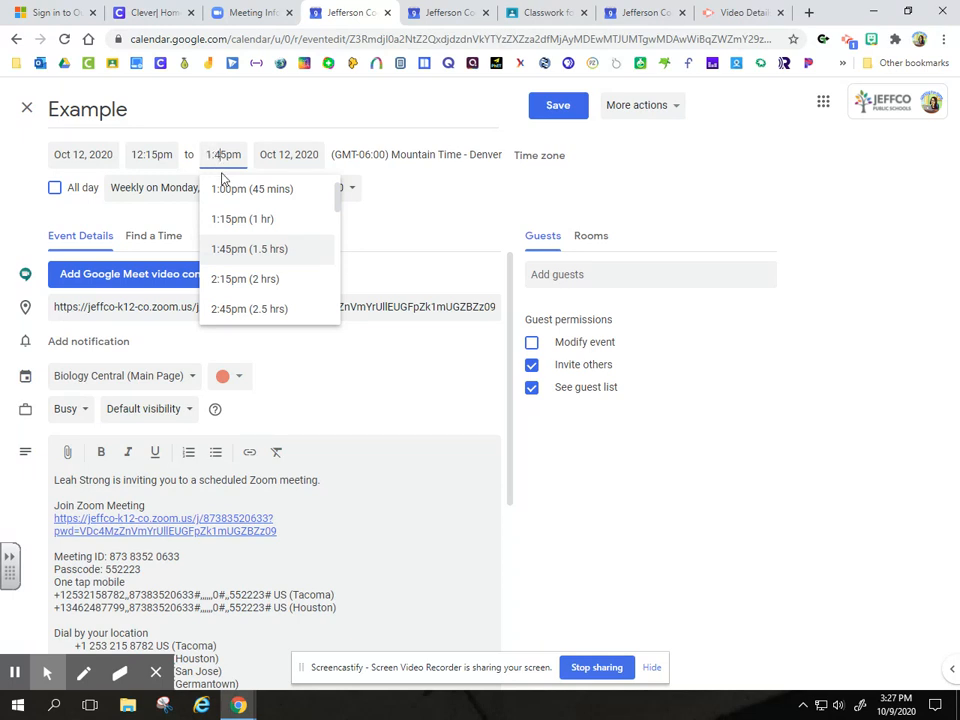
{"action": "key", "text": "BackSpace"}
{"action": "type", "text": "3"}
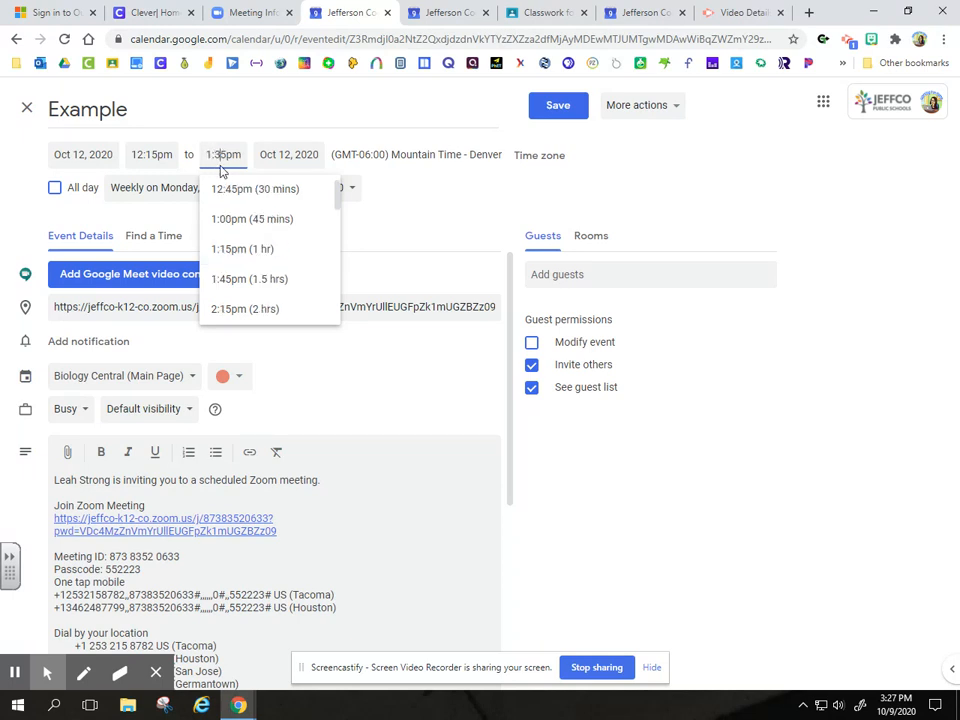
{"action": "left_click", "coordinate": [424, 200]}
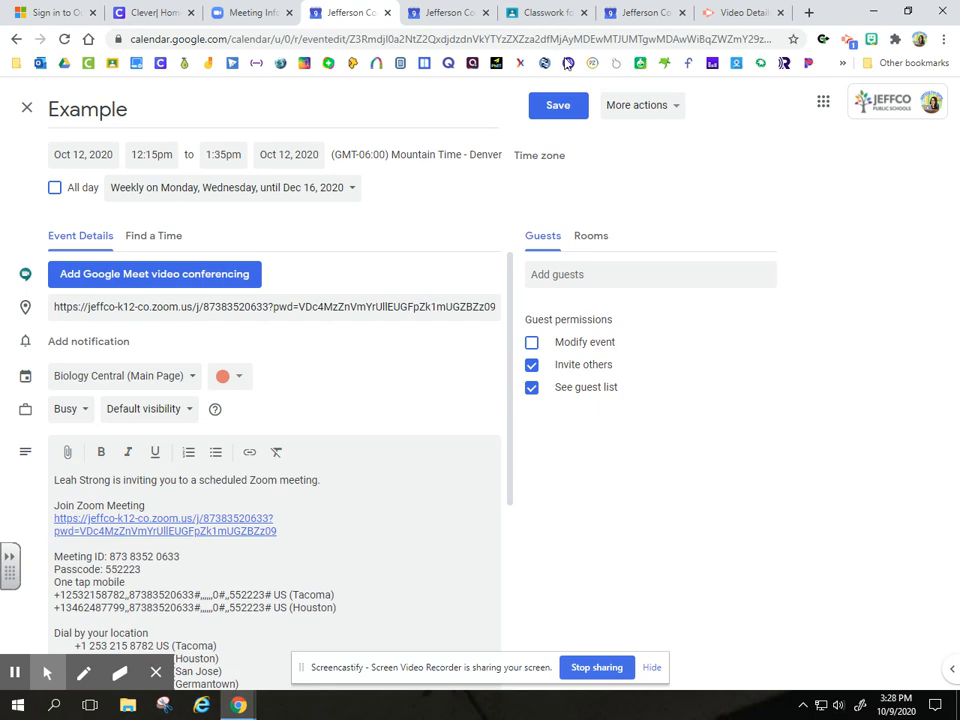
Save the time changes for this and all following occurrences of the Example event
{"action": "left_click", "coordinate": [560, 105]}
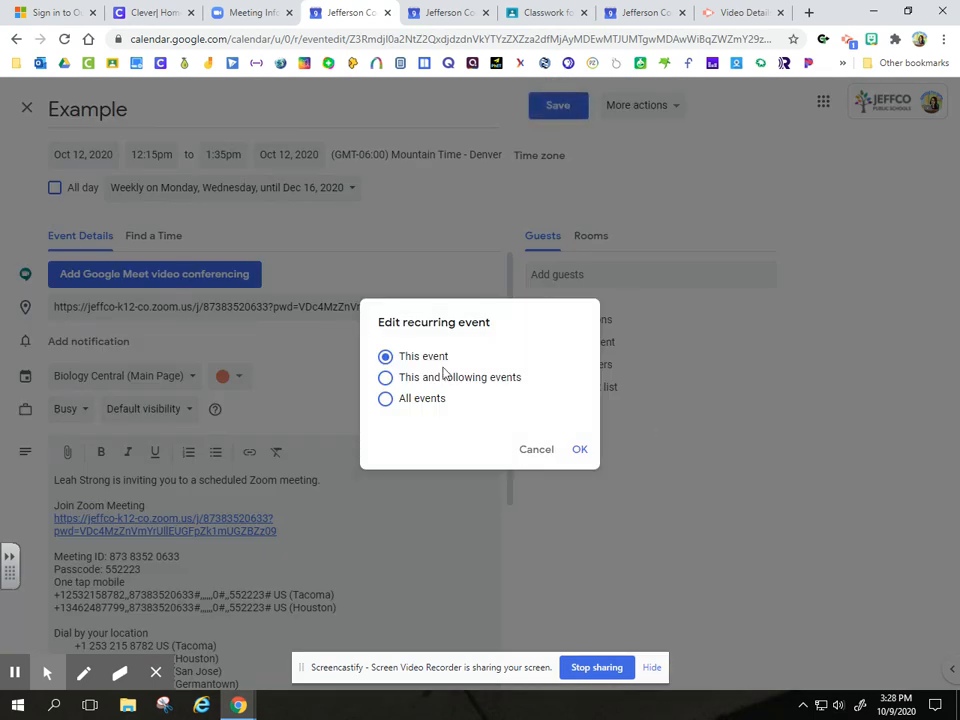
{"action": "left_click", "coordinate": [384, 377]}
{"action": "left_click", "coordinate": [584, 450]}
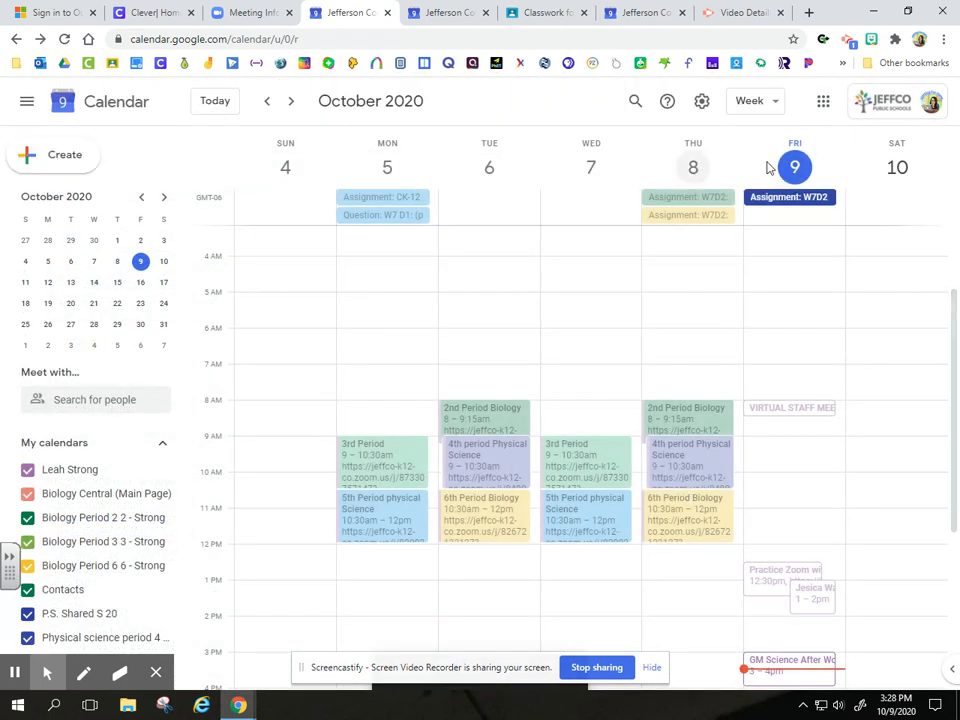
Check the time and recurrence details of the Example event on Monday, October 12
{"action": "left_click", "coordinate": [290, 104]}
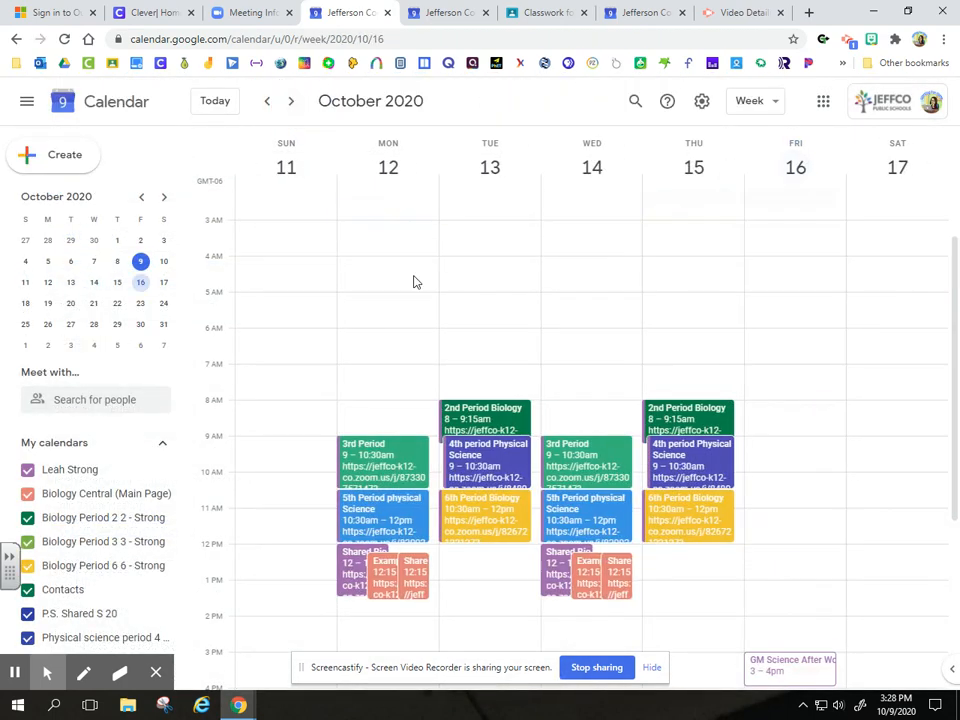
{"action": "left_click", "coordinate": [379, 592]}
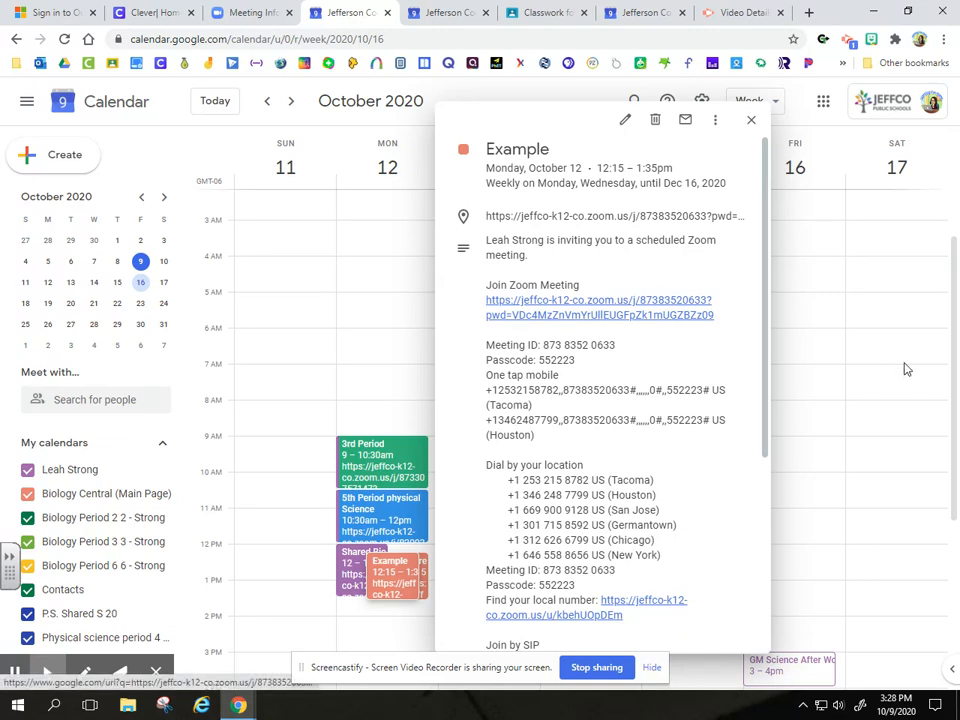
{"action": "left_click", "coordinate": [751, 119]}
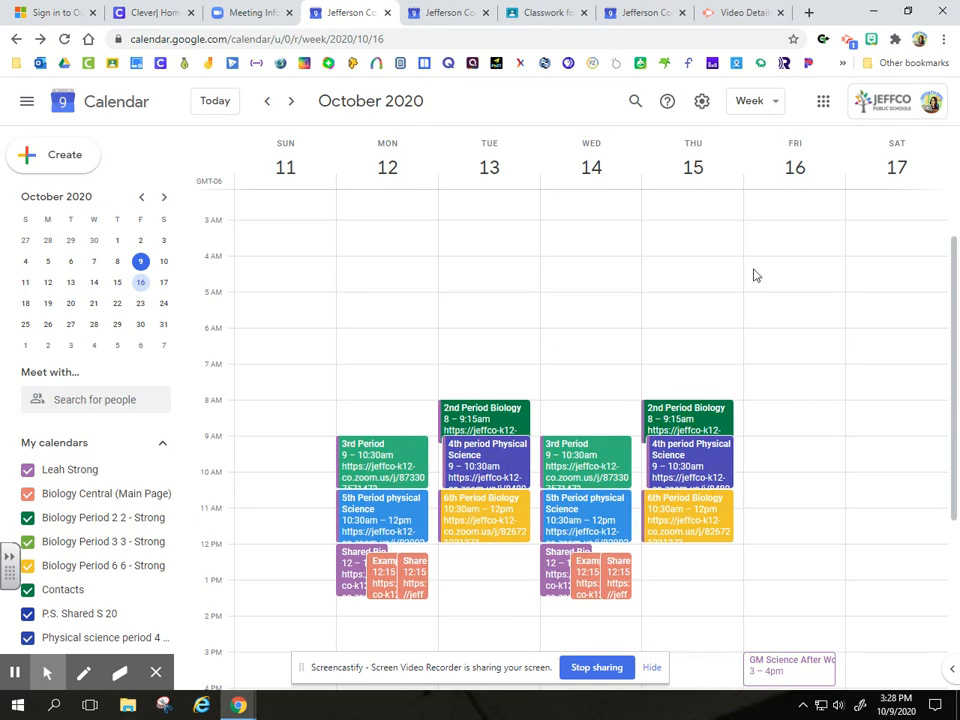
Switch to the Biology Central (Main Page) classwork page in Google Classroom and open its linked Google Calendar
{"action": "left_click", "coordinate": [652, 12]}
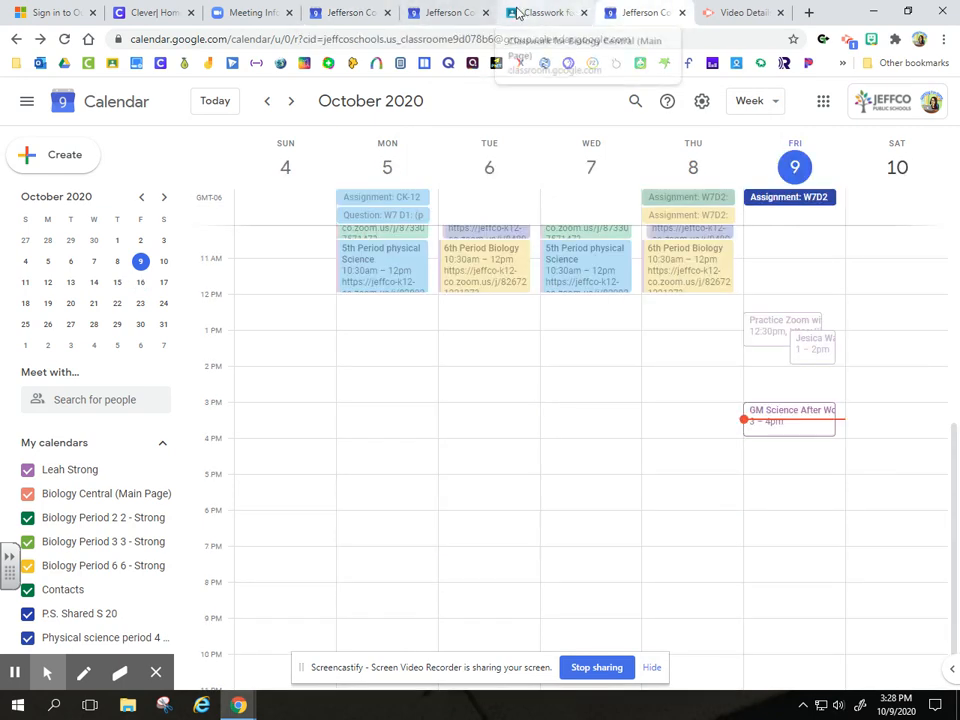
{"action": "left_click", "coordinate": [575, 13]}
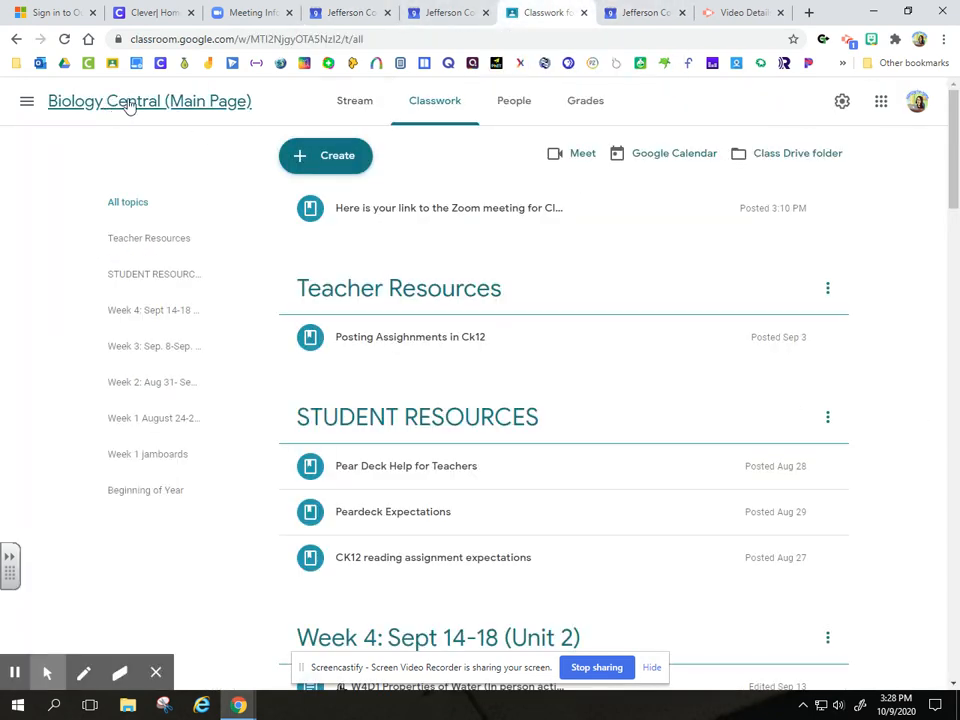
{"action": "left_click", "coordinate": [656, 163]}
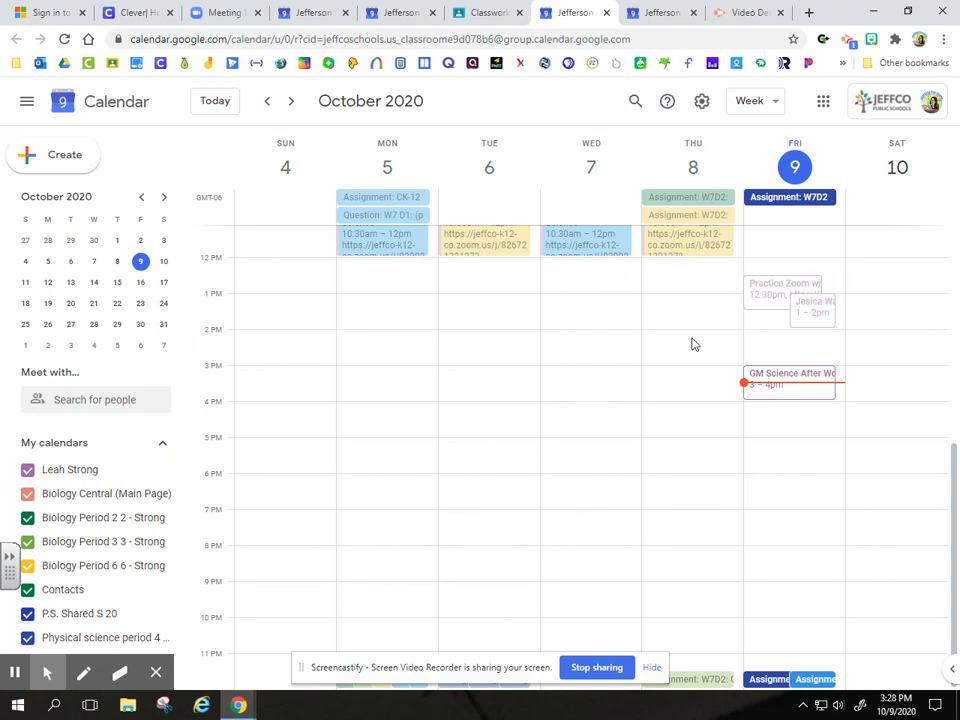
{"action": "scroll", "coordinate": [595, 592], "scroll_direction": "up", "scroll_amount": 4}
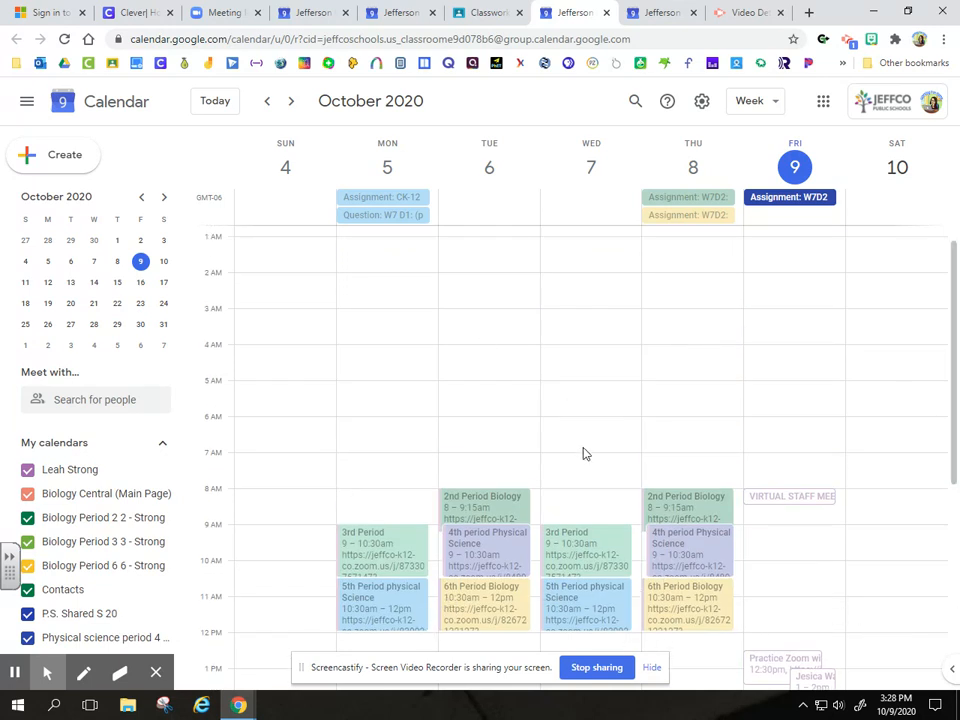
{"action": "left_click", "coordinate": [47, 672]}
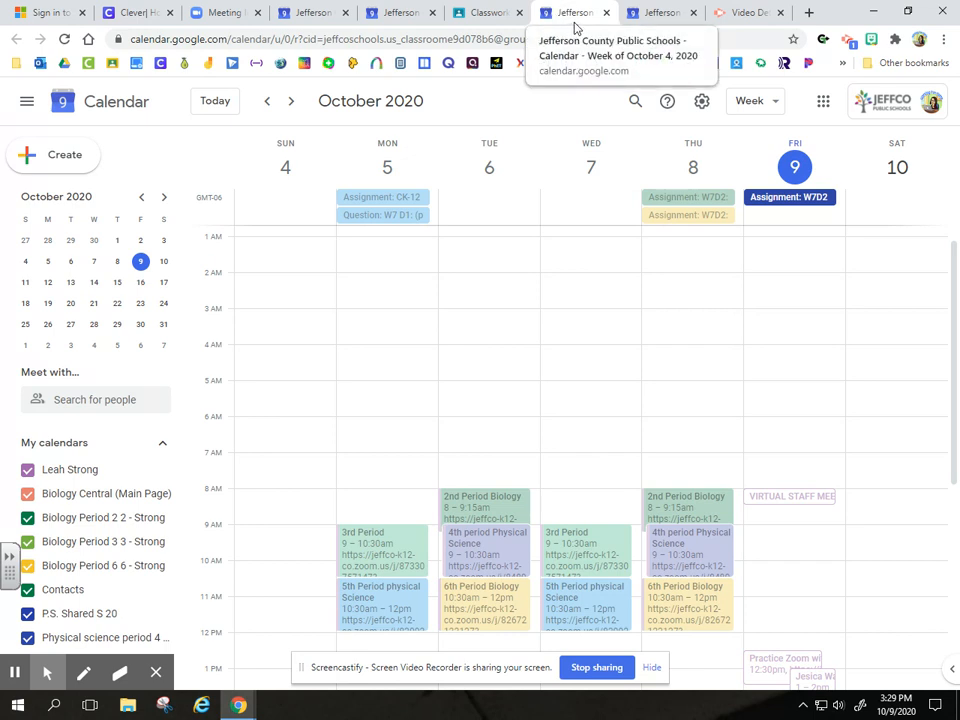
{"action": "left_click", "coordinate": [759, 13]}
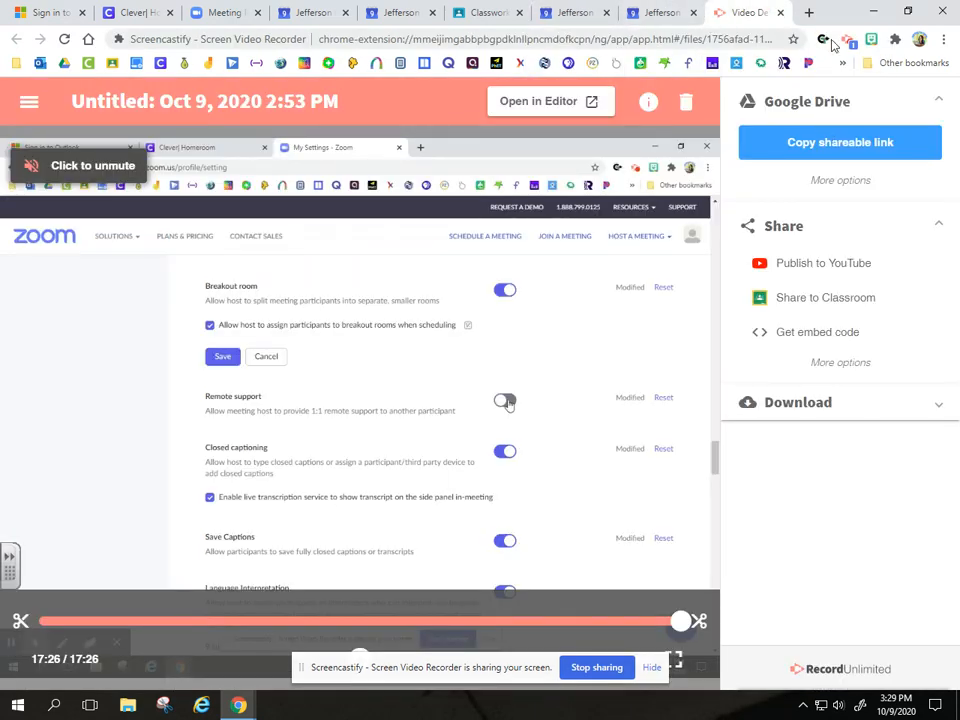
{"action": "left_click", "coordinate": [847, 39]}
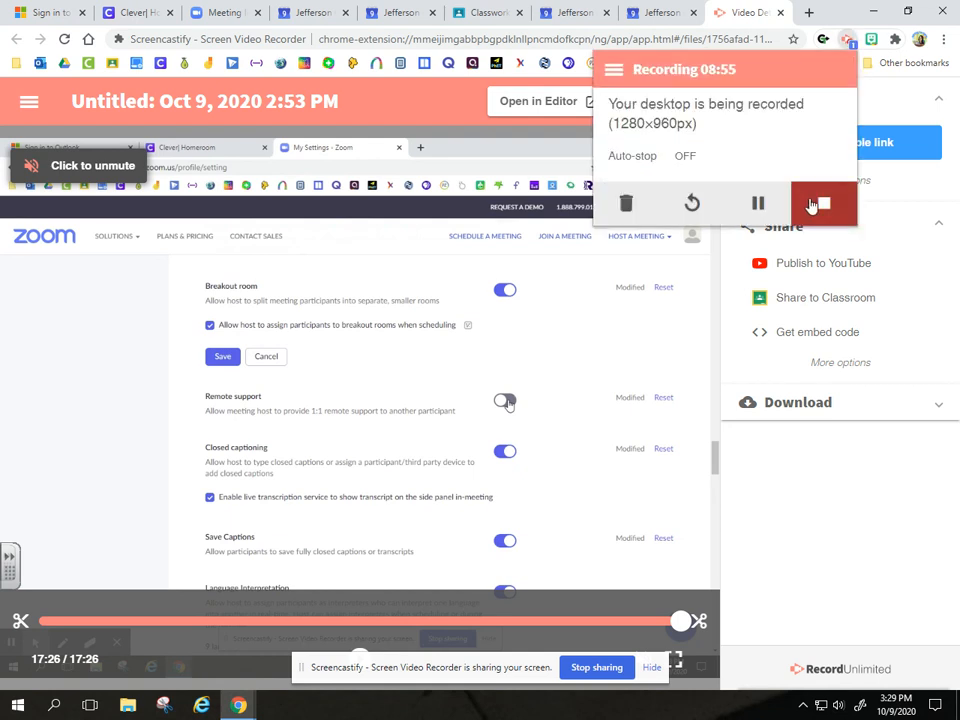